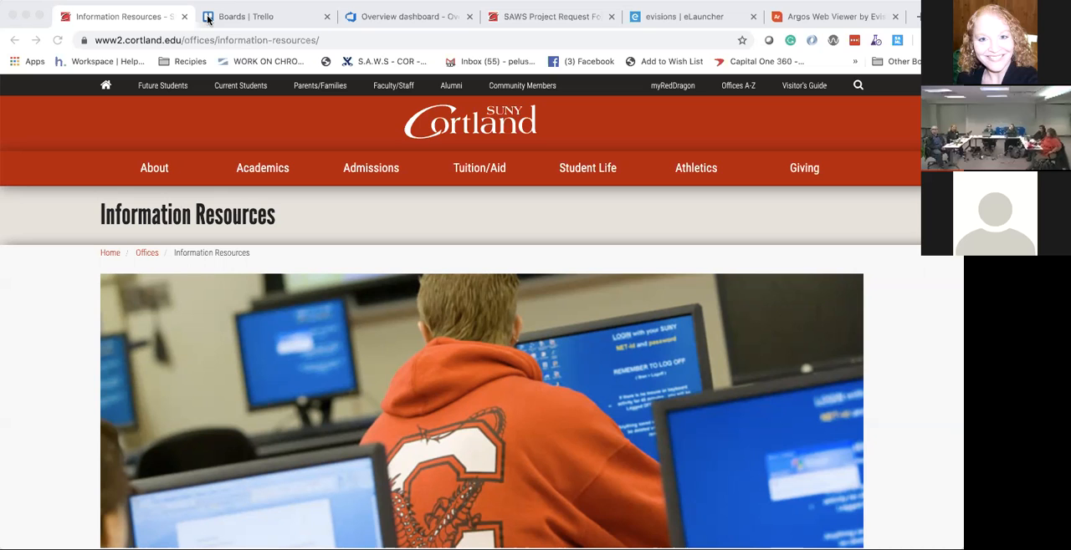
Step: Switch to Trello, open the starred SAWS Project Board and look across its lists from Queue to Completed
click(207, 18)
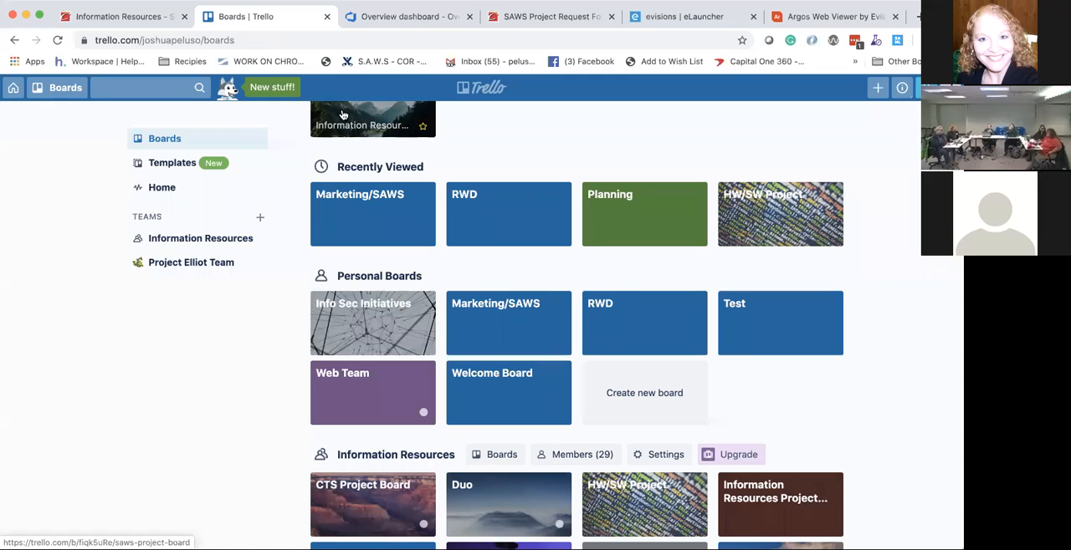
scroll(318, 219, up, 2)
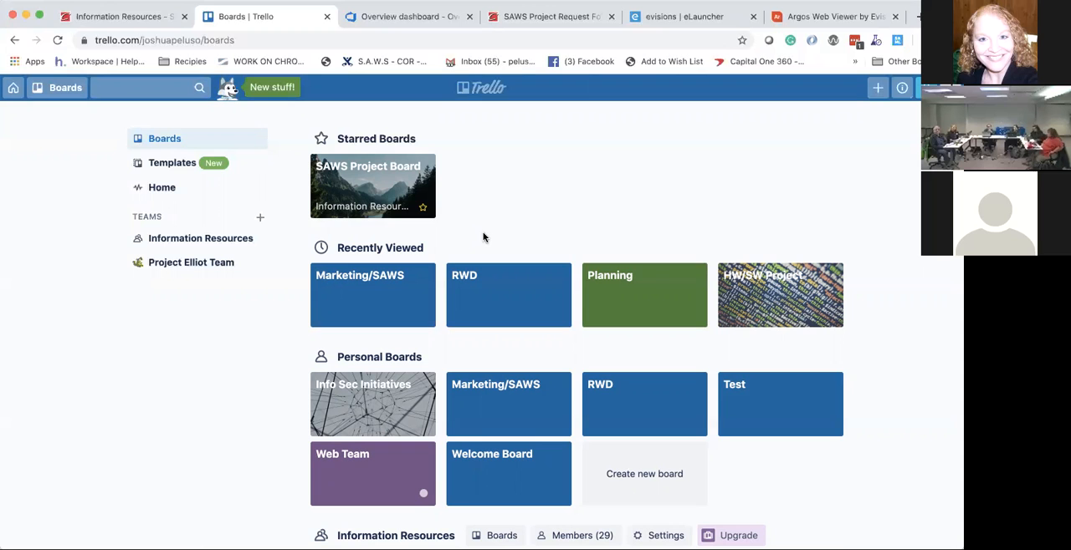
click(384, 212)
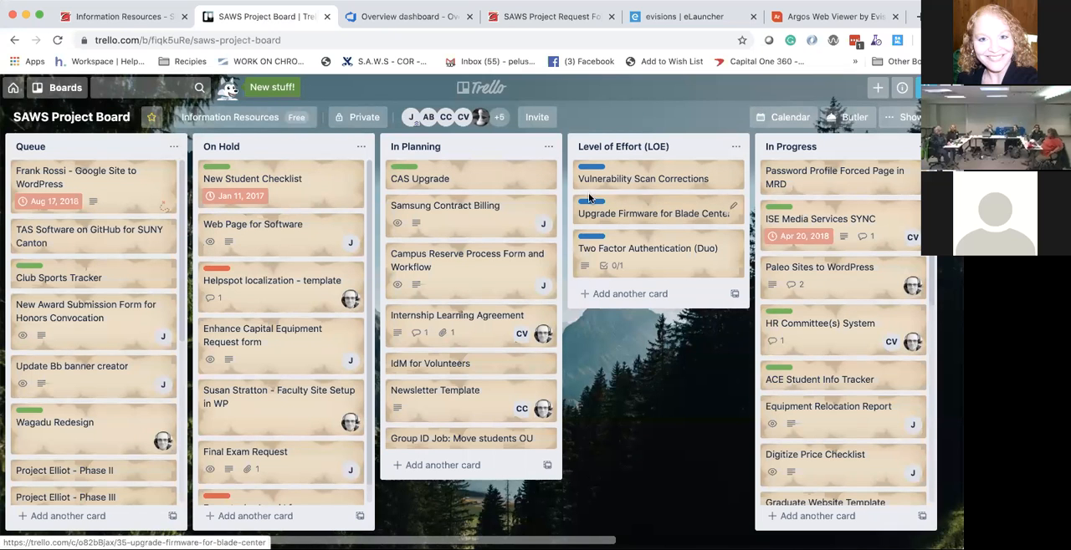
scroll(632, 266, right, 3)
scroll(632, 266, right, 8)
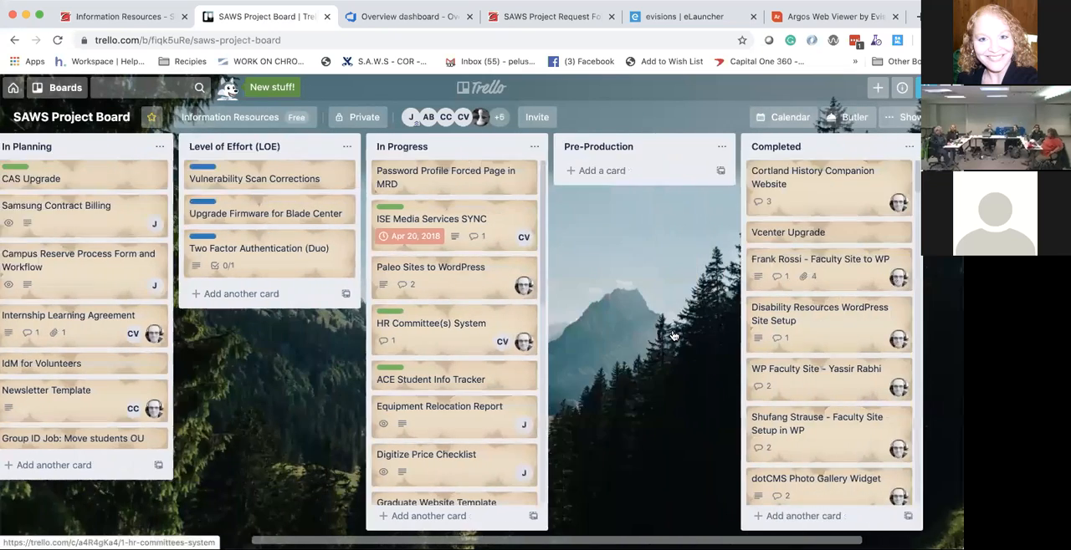
scroll(674, 336, left, 11)
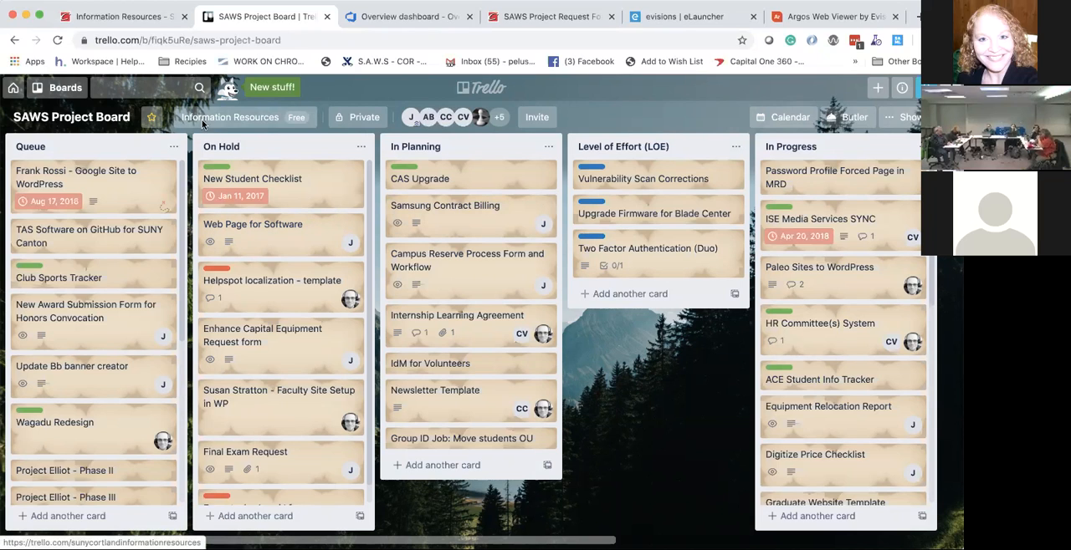
Step: Open the Marketing/SAWS board and look across its lists from Discussion Topics to On Hold
click(56, 91)
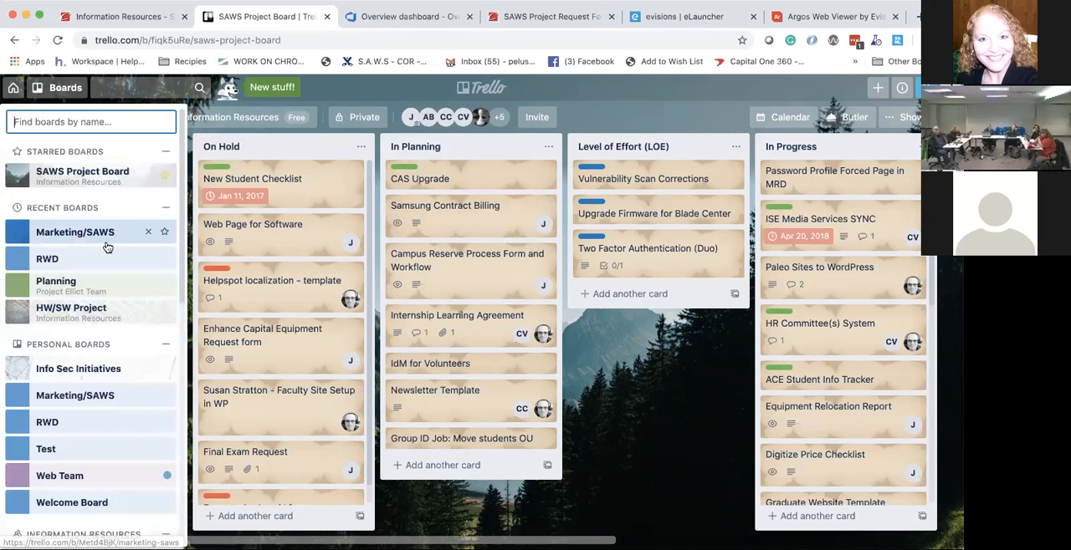
click(99, 231)
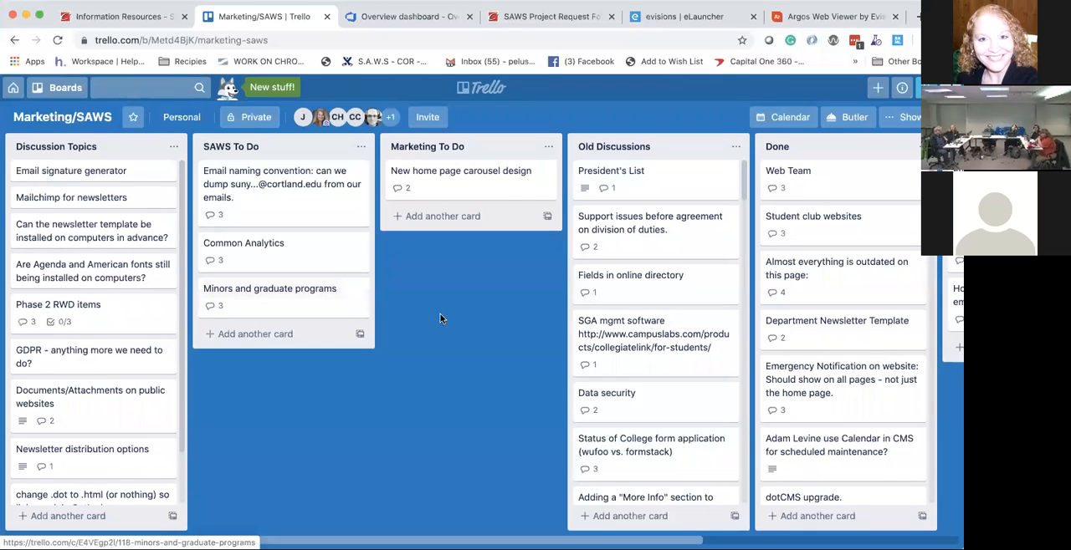
scroll(440, 316, right, 5)
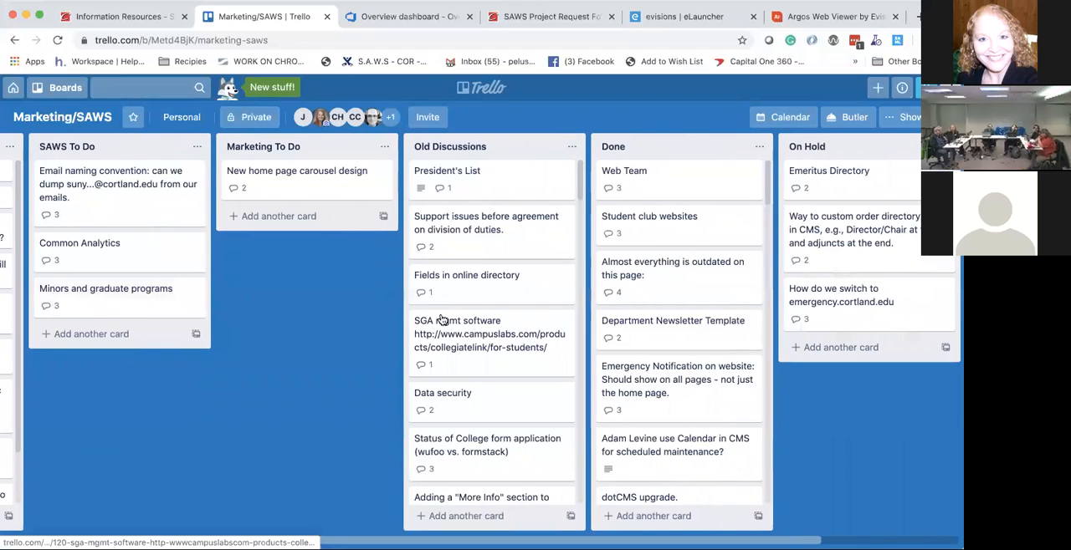
scroll(442, 321, left, 5)
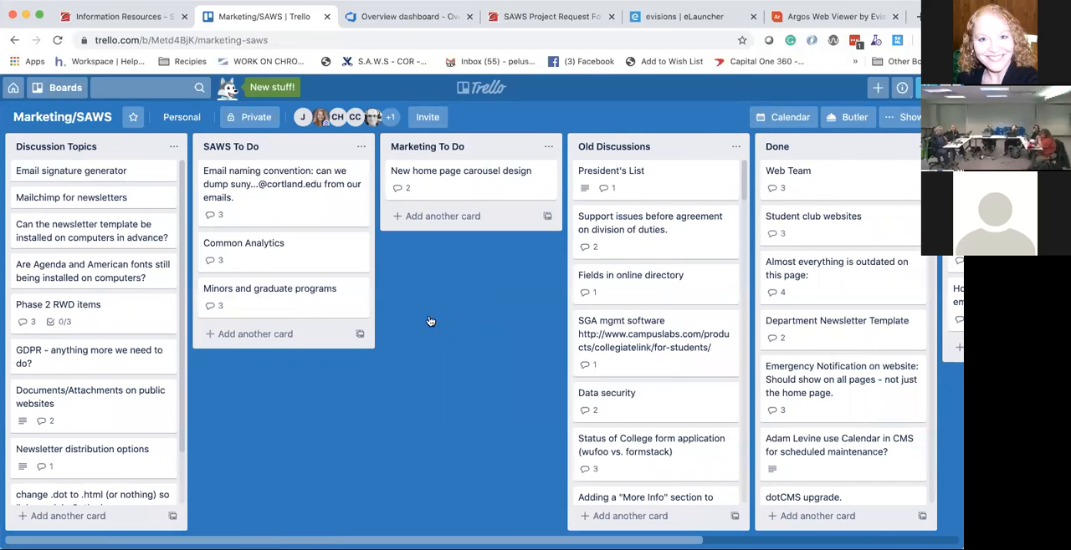
Step: Review the lists on the HW/SW Project board, then return to the SAWS Project Board
click(54, 88)
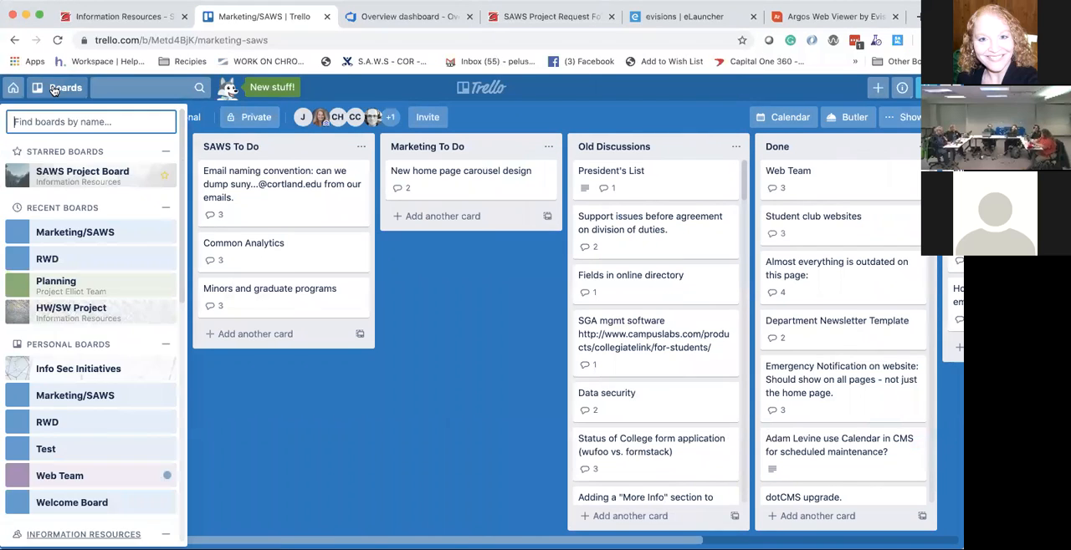
click(92, 313)
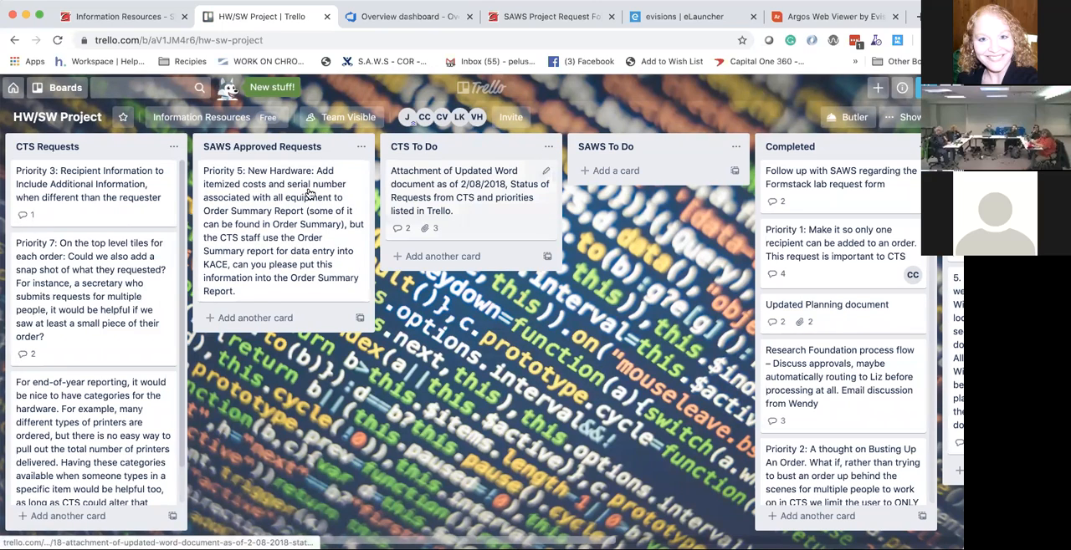
scroll(388, 232, right, 3)
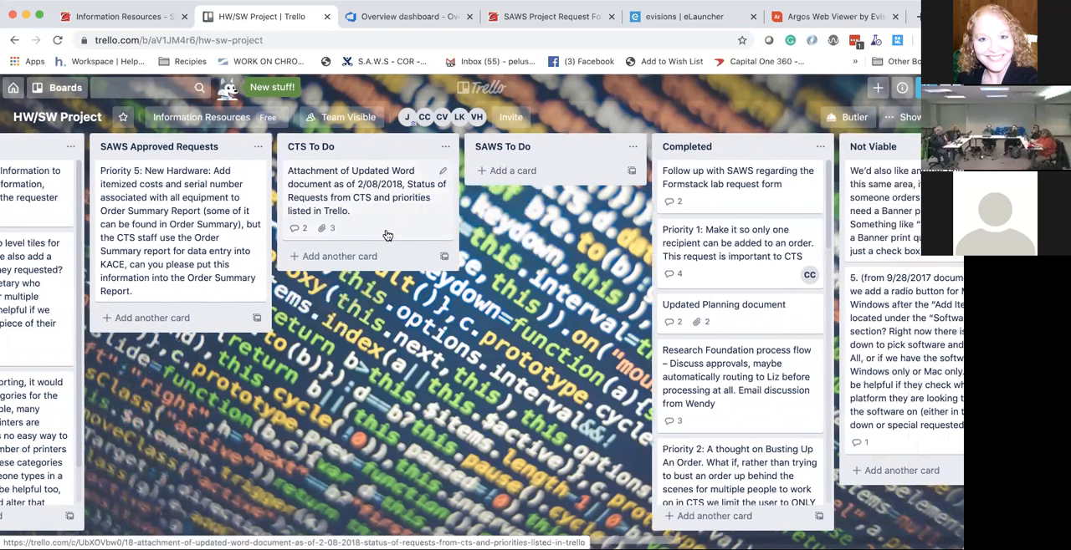
scroll(387, 232, left, 3)
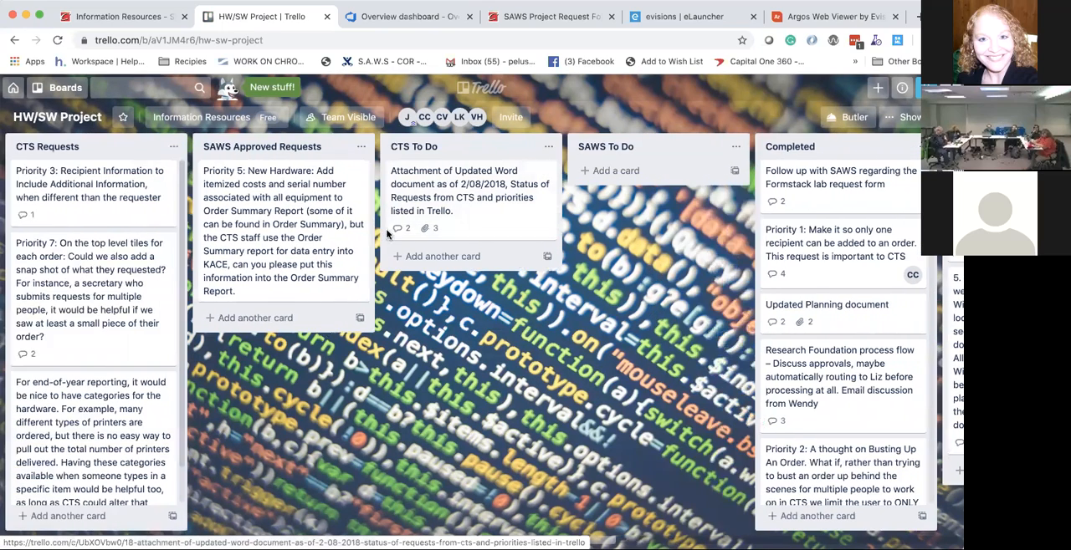
click(59, 87)
click(83, 175)
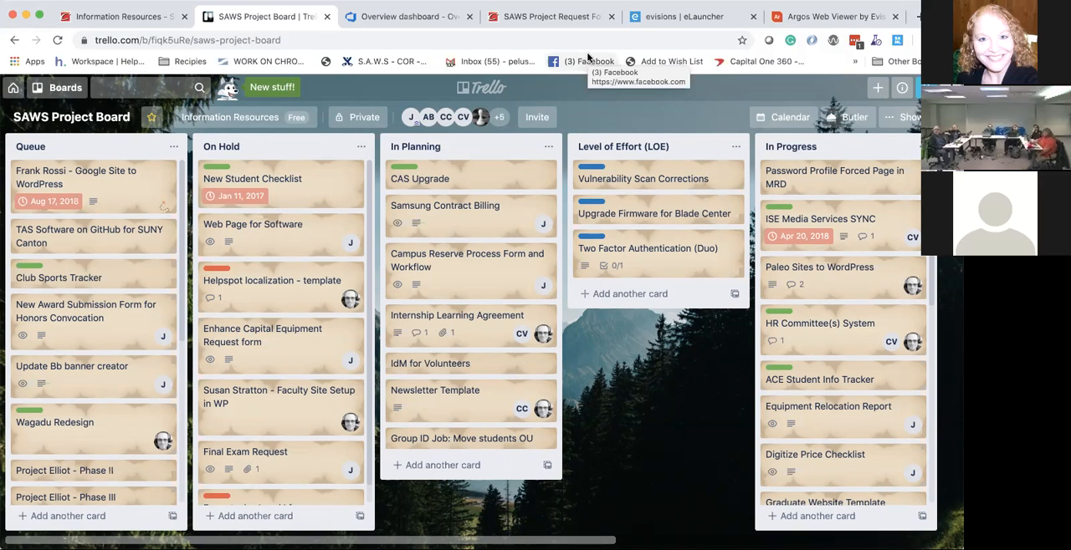
Step: Switch to the SAWS Project Request Form and examine its fields from My Information down to the project submission
click(565, 21)
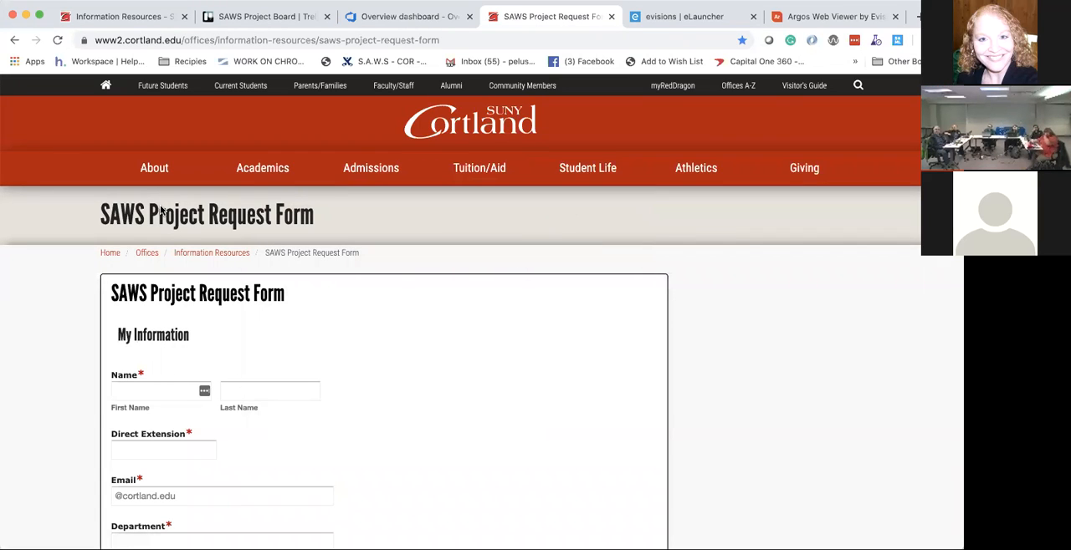
scroll(31, 239, down, 2)
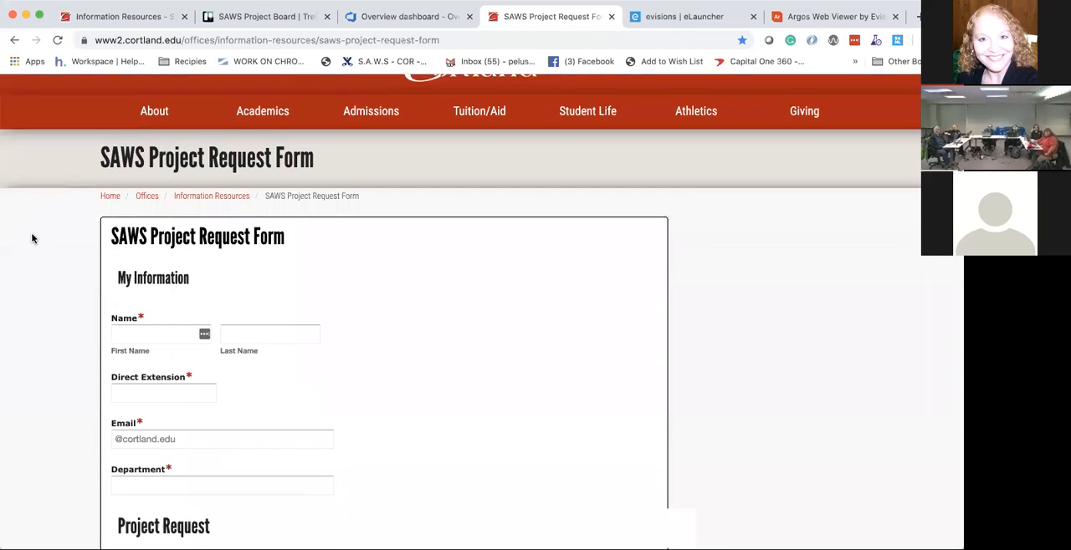
scroll(32, 239, down, 2)
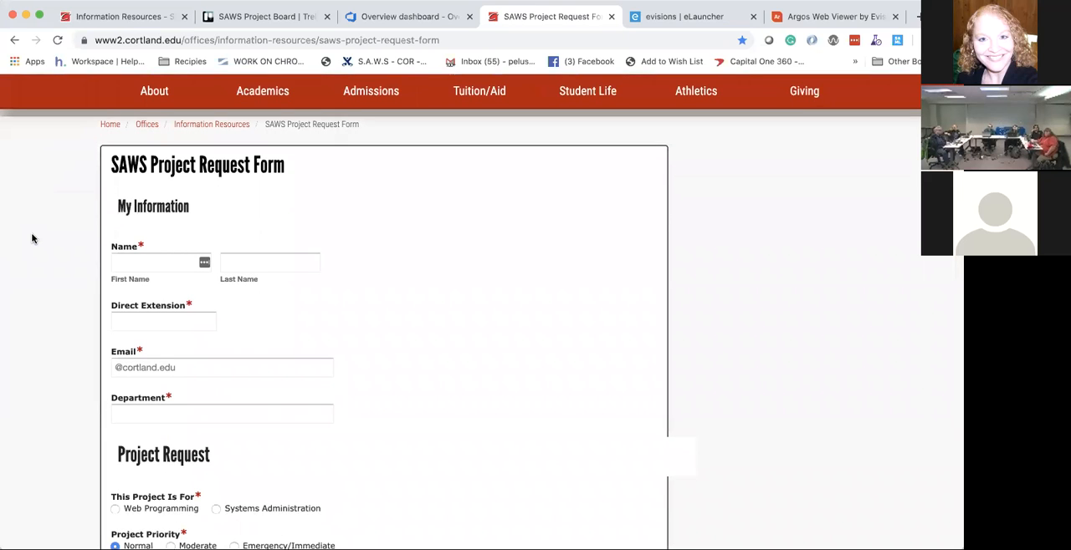
scroll(32, 239, down, 1)
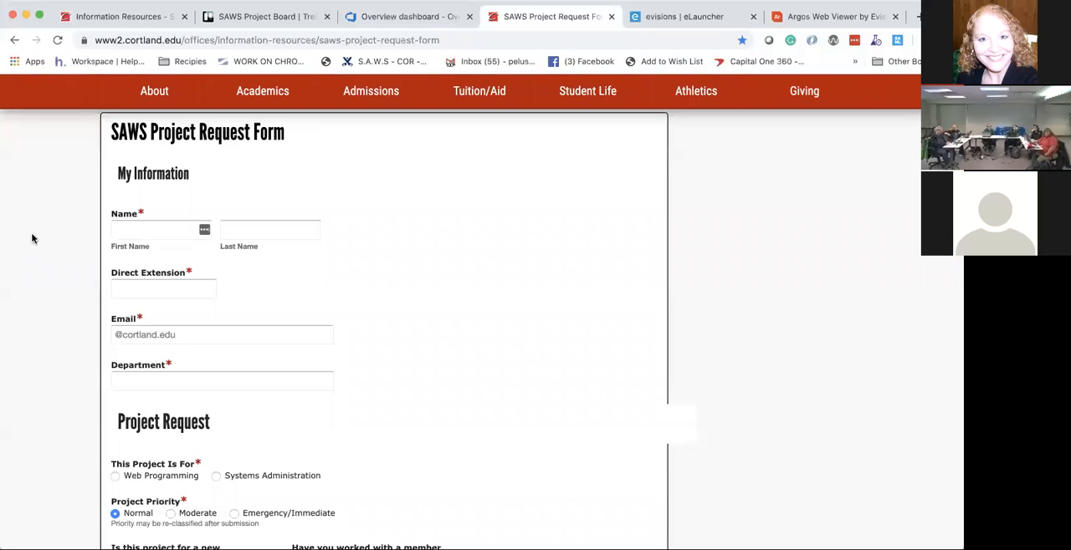
scroll(31, 239, down, 2)
scroll(32, 239, down, 2)
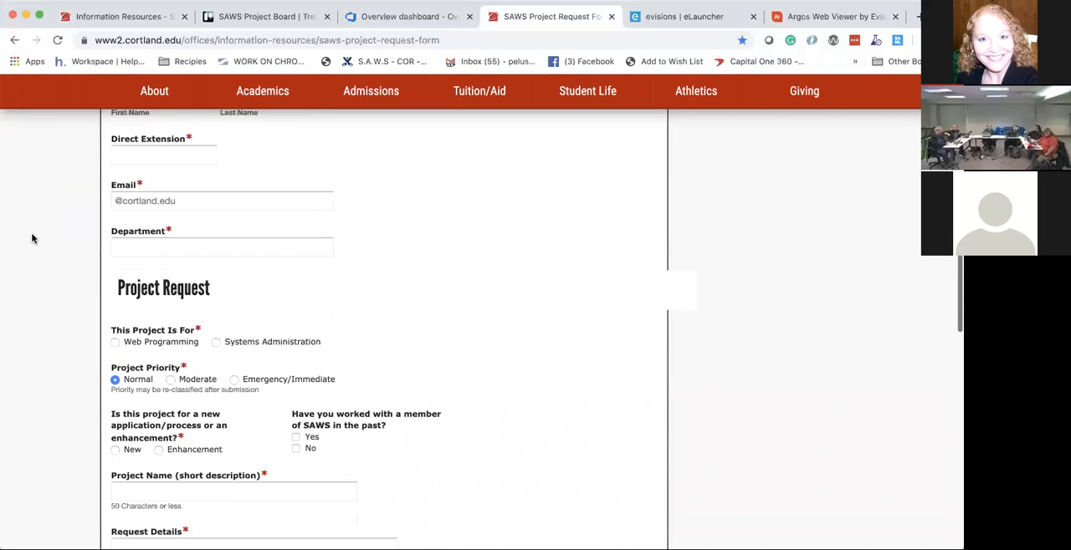
scroll(32, 240, down, 1)
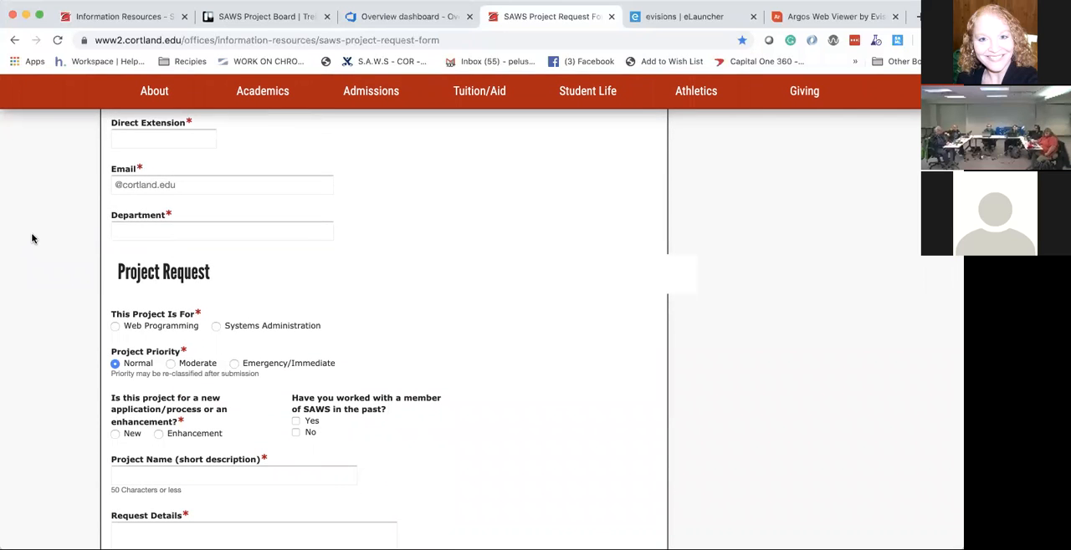
scroll(32, 240, down, 4)
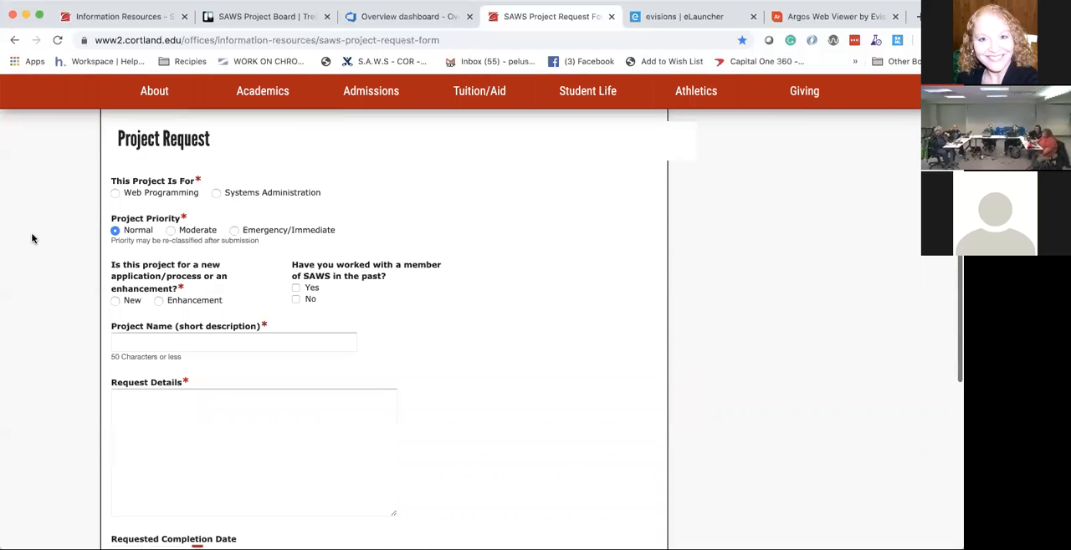
scroll(32, 239, down, 4)
scroll(32, 239, down, 2)
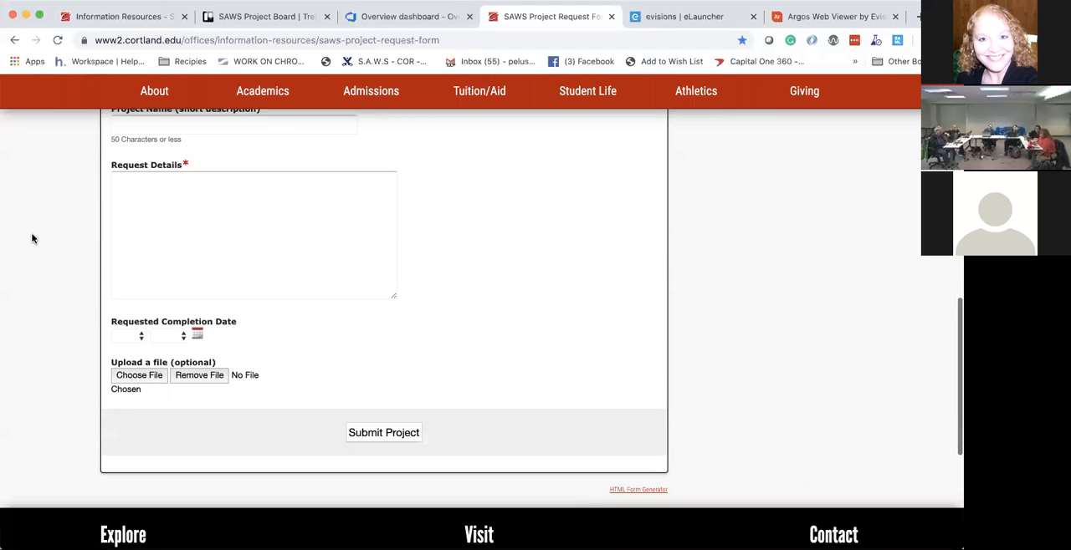
scroll(32, 239, up, 4)
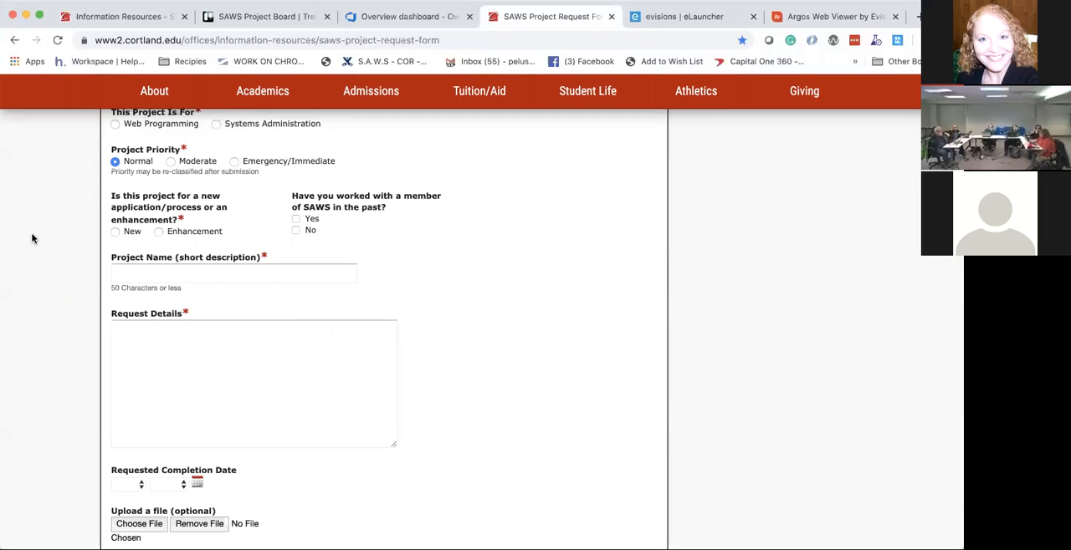
scroll(32, 240, up, 4)
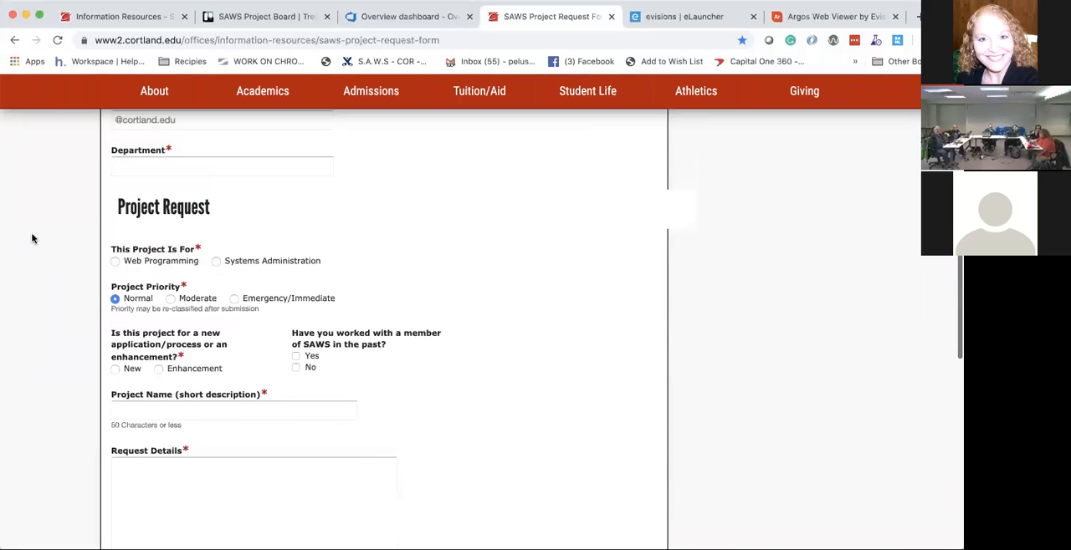
scroll(32, 240, up, 1)
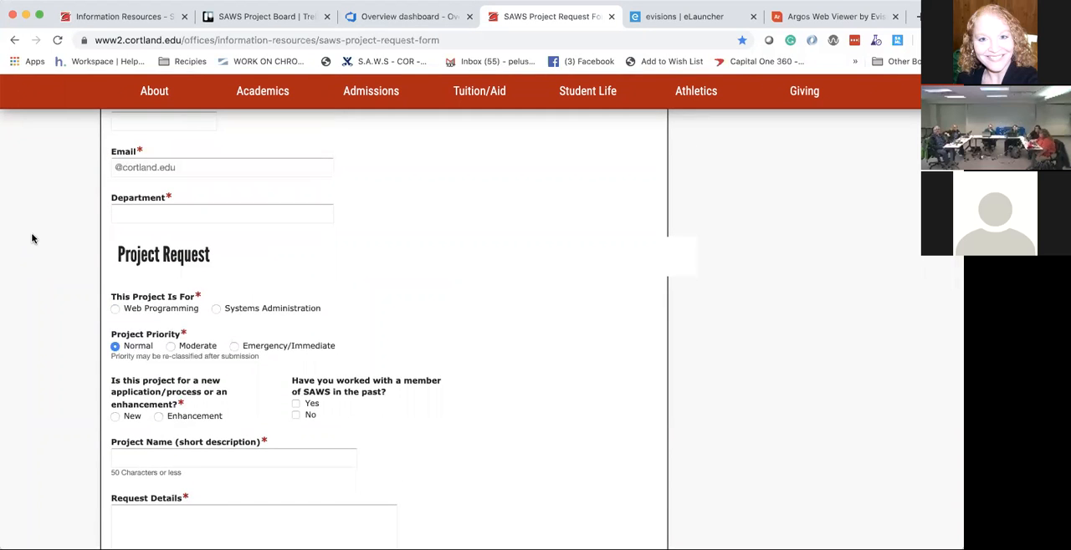
scroll(32, 240, up, 4)
scroll(32, 239, up, 1)
scroll(32, 239, up, 4)
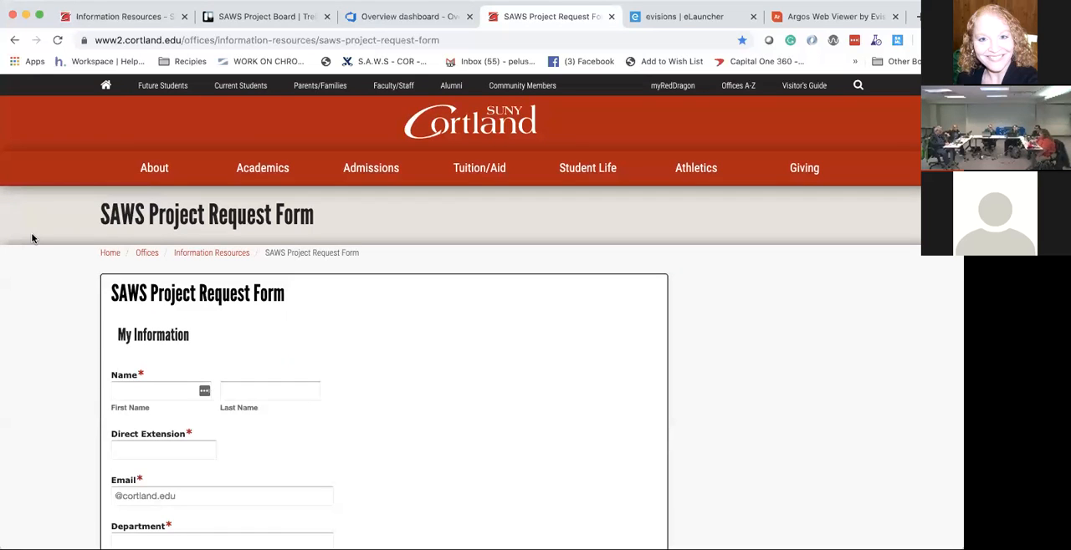
Step: Switch to Azure DevOps and close the open Flags user story to reach the project dashboard
click(373, 18)
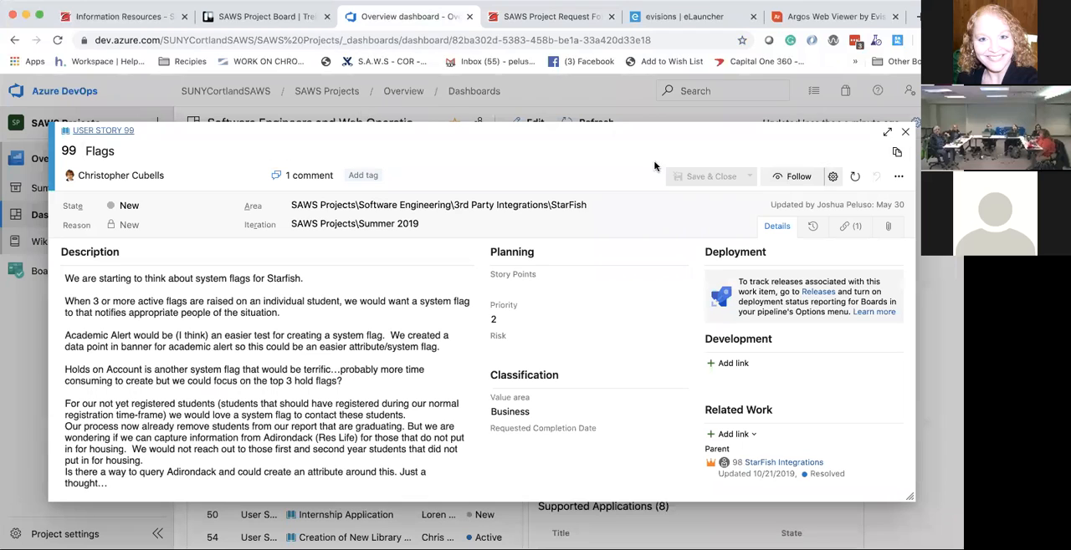
drag(614, 138, 436, 153)
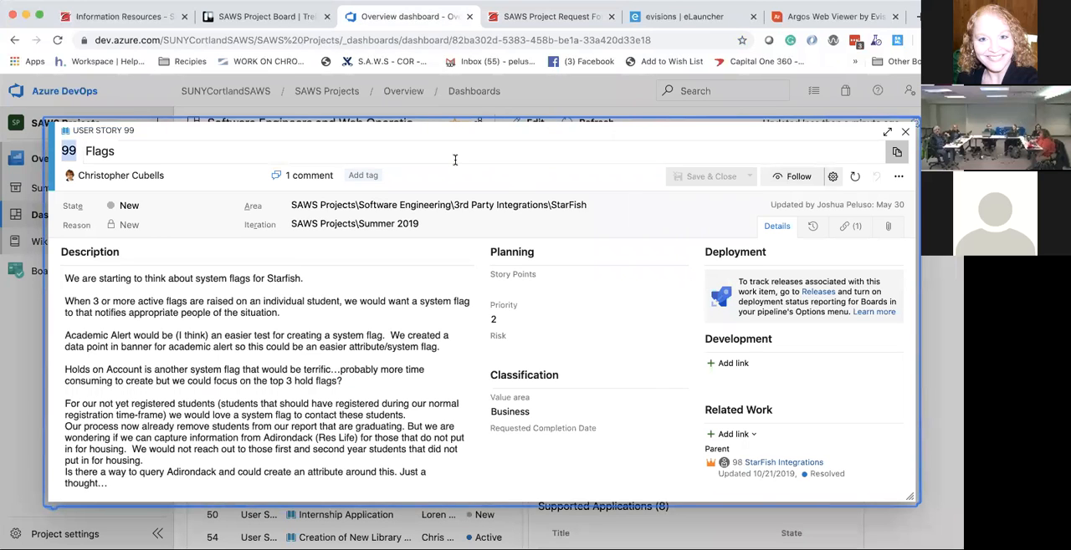
key(Escape)
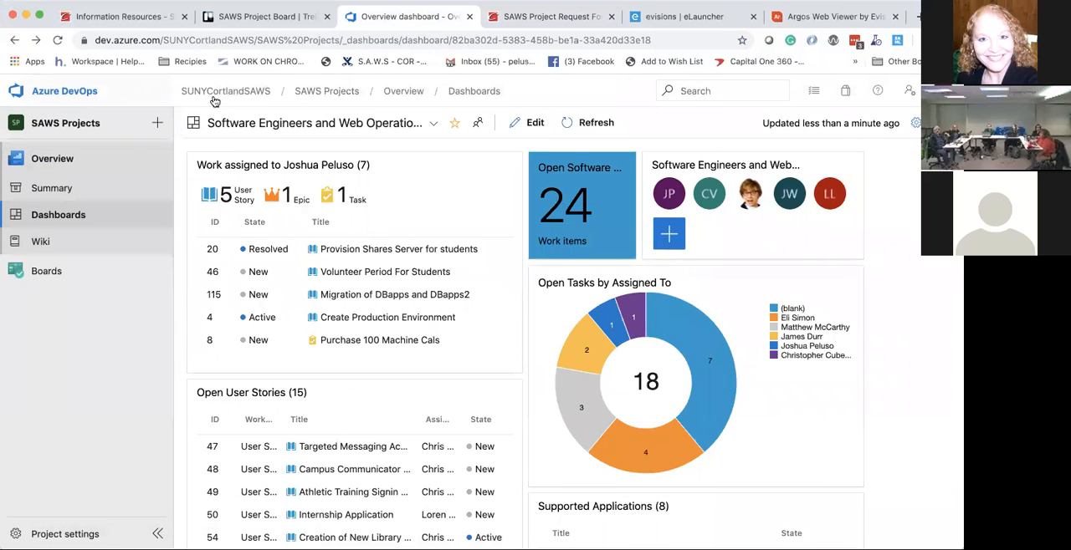
Step: Go to the SUNYCortlandSAWS organization's project list, reopen SAWS Projects and display its dashboard
click(258, 98)
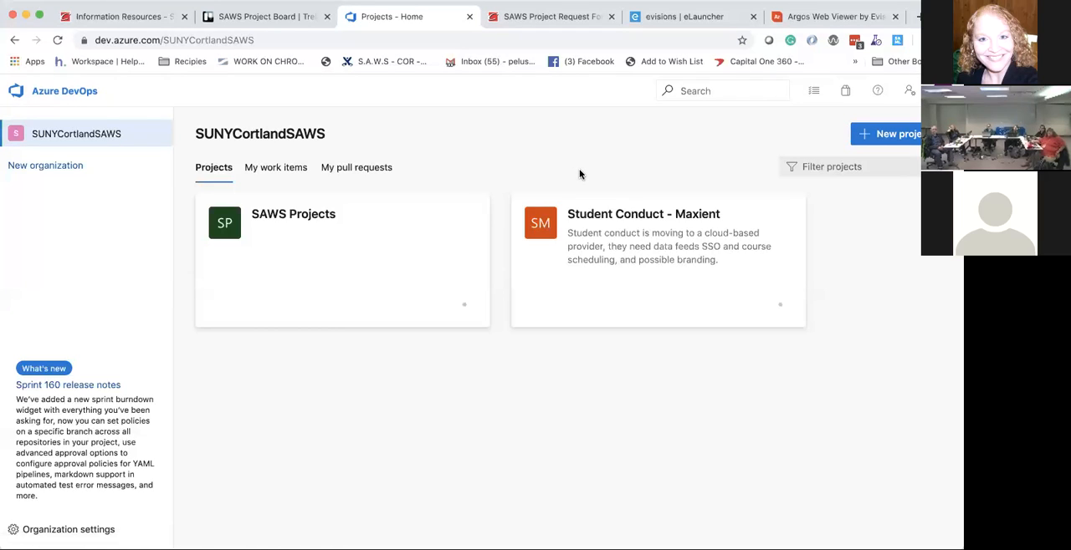
click(328, 225)
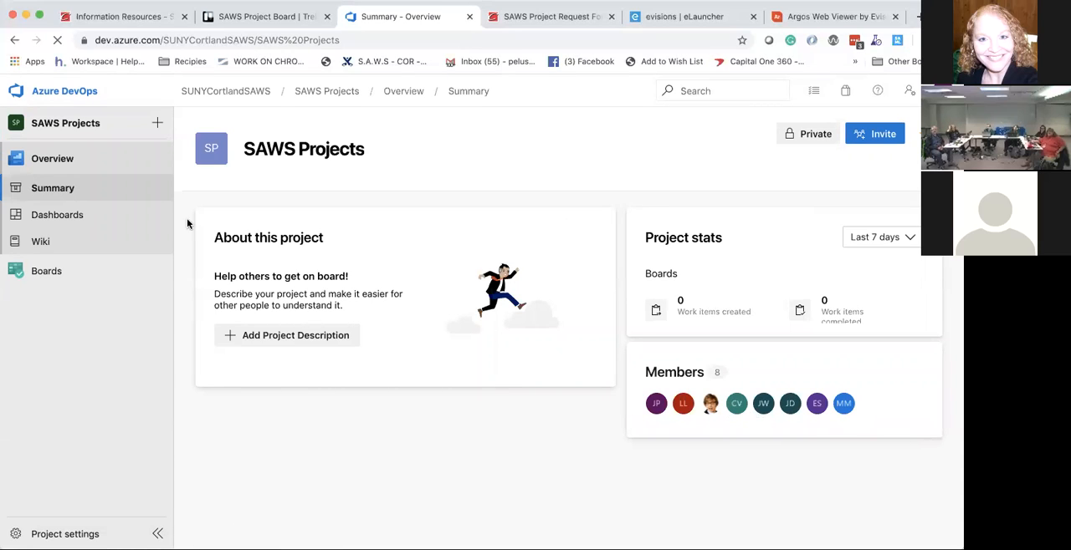
click(56, 215)
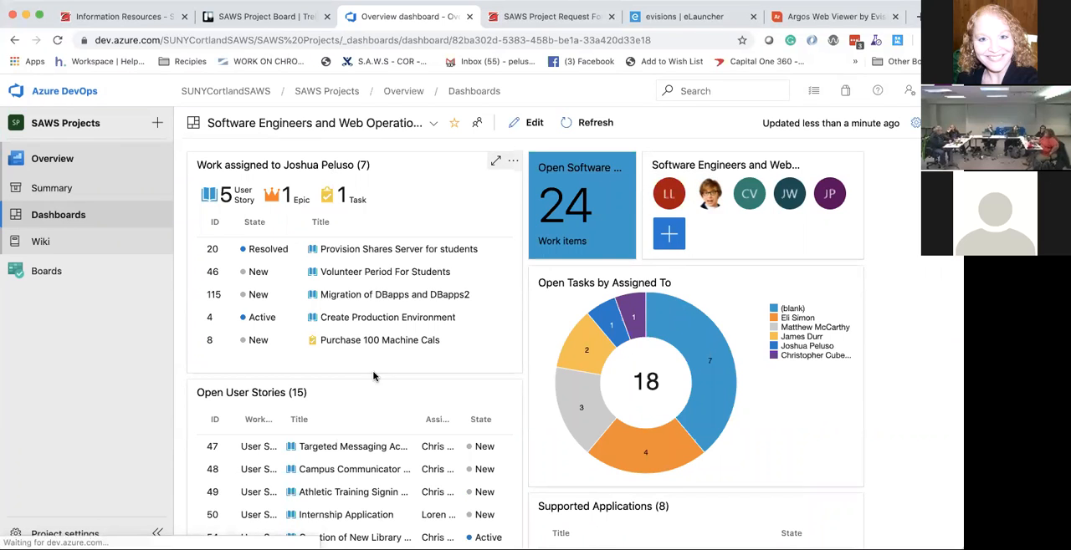
Step: Open the Simplicity Data Integration epic from the dashboard's Supported Applications list
scroll(372, 378, down, 1)
scroll(372, 378, down, 1)
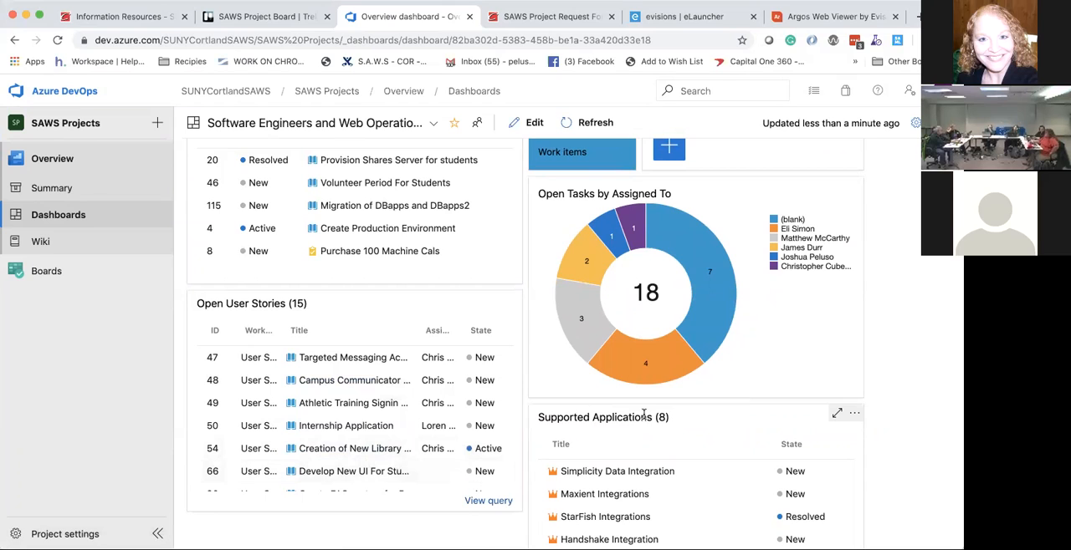
scroll(640, 415, down, 1)
scroll(644, 414, down, 1)
click(598, 403)
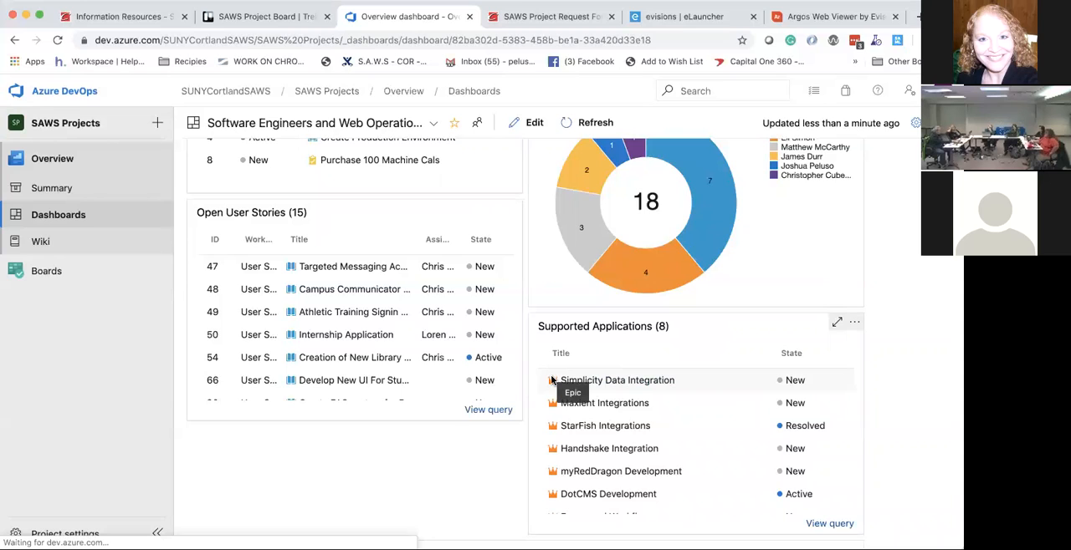
click(604, 381)
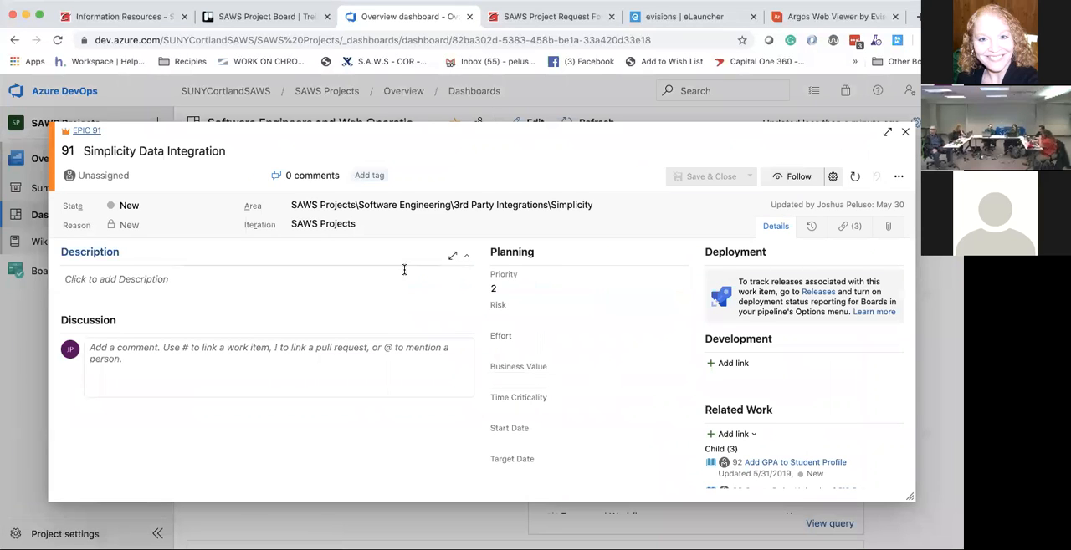
Step: Examine the Simplicity Data Integration epic's details and related child items, closing it to return to the dashboard
scroll(610, 296, down, 2)
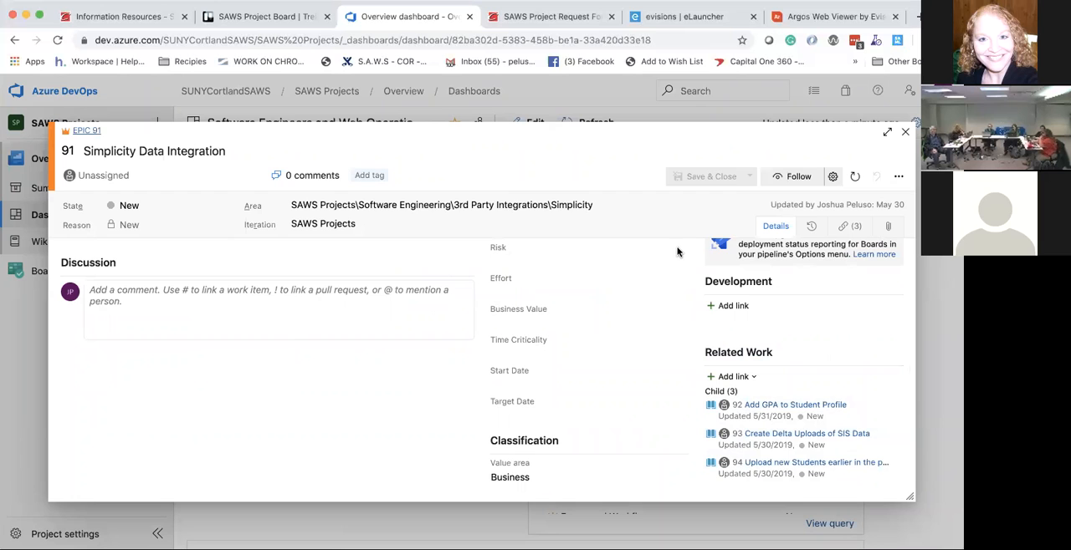
key(Escape)
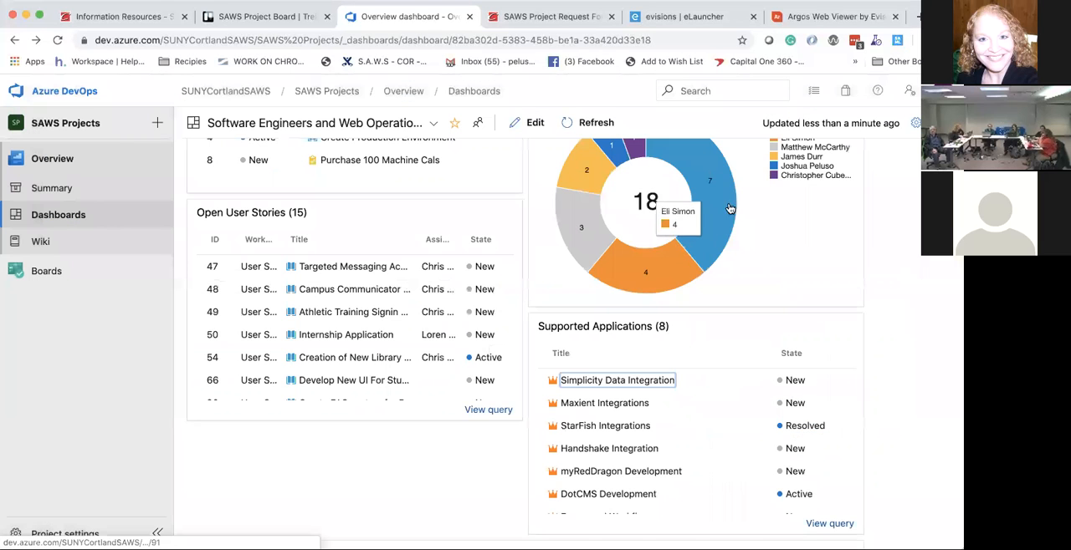
click(609, 383)
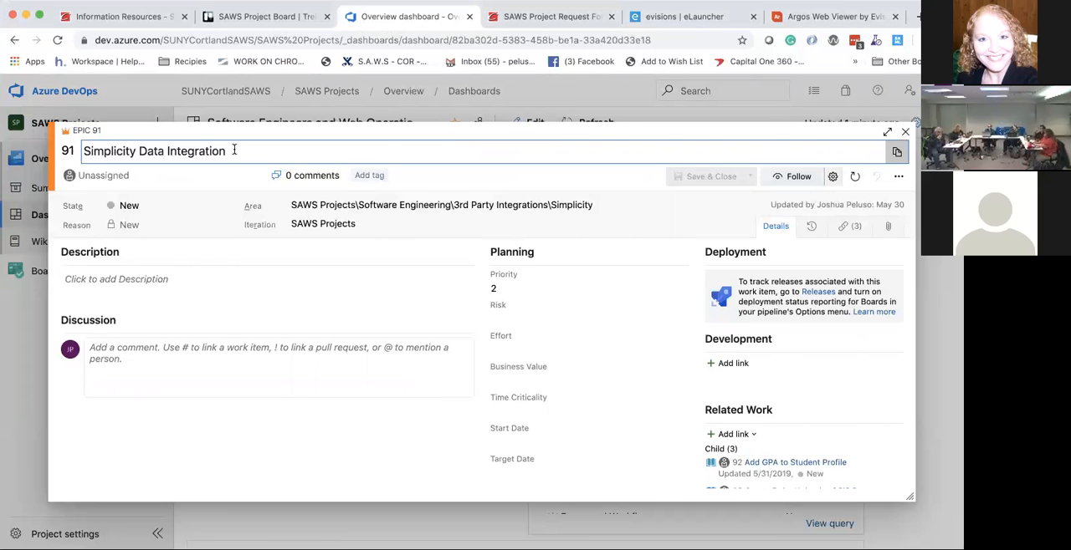
key(Escape)
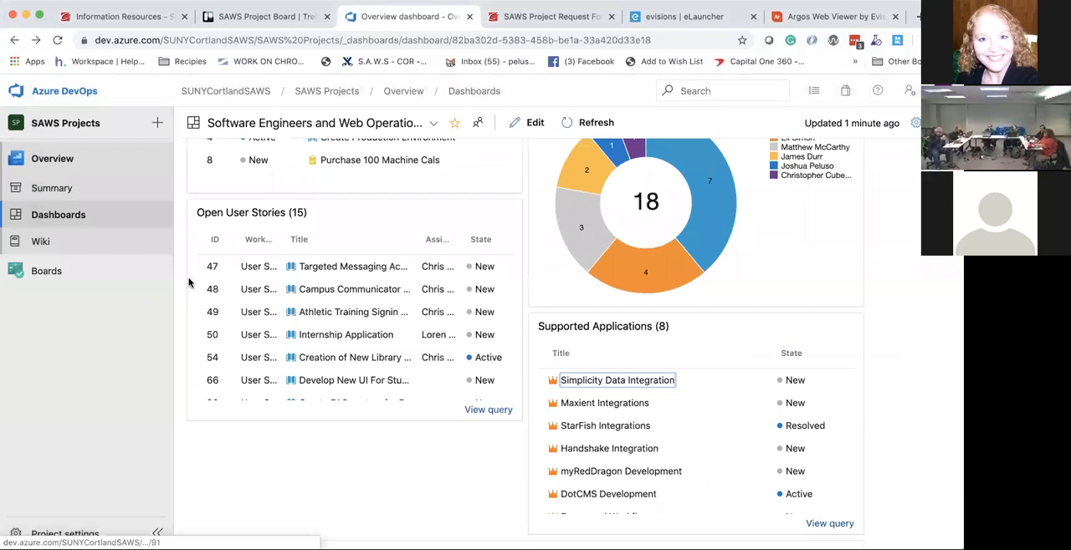
Step: Display the project's work items and look through the recently updated epics with their assignees and states
click(44, 271)
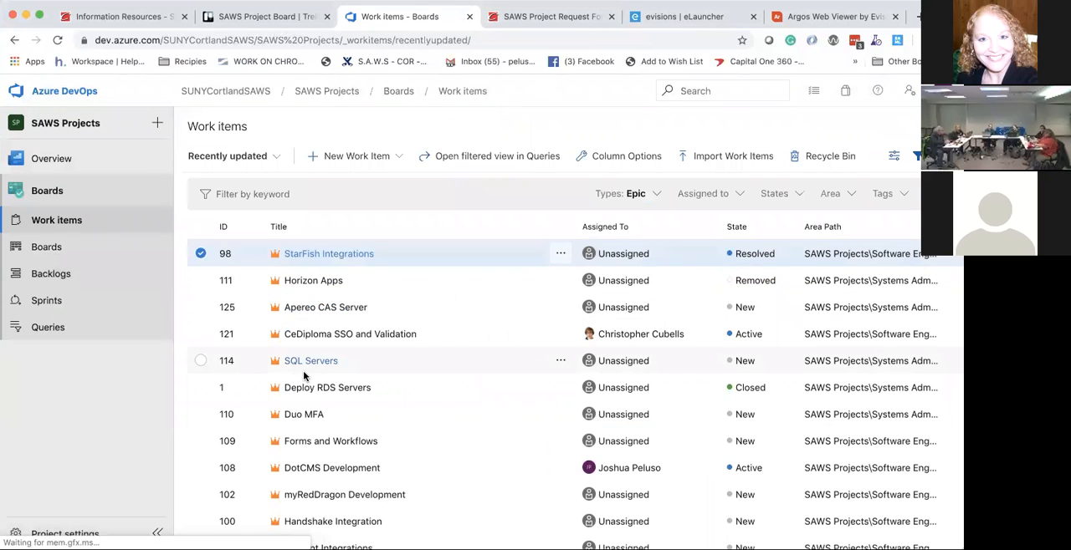
scroll(303, 376, down, 1)
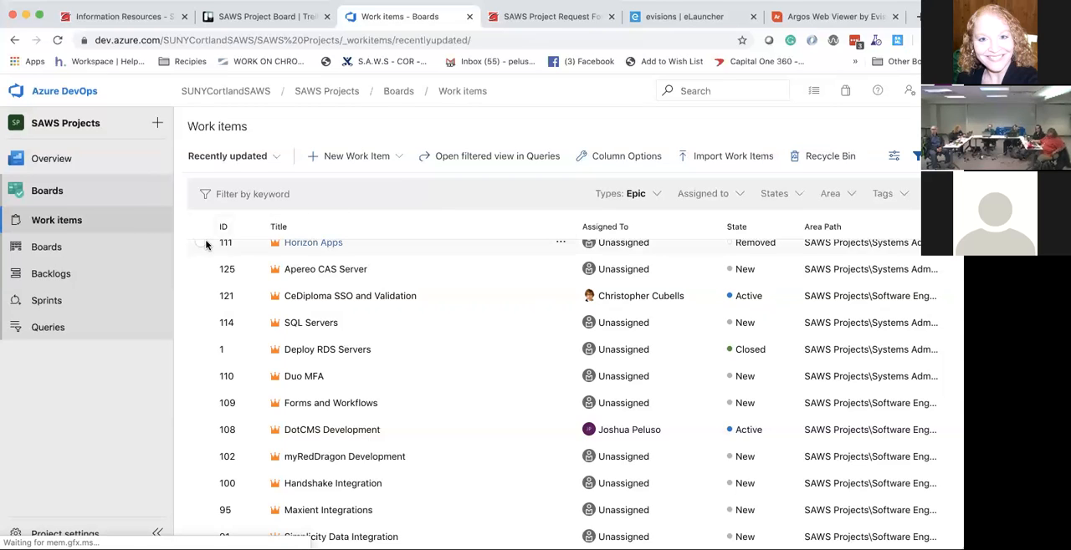
scroll(206, 244, up, 1)
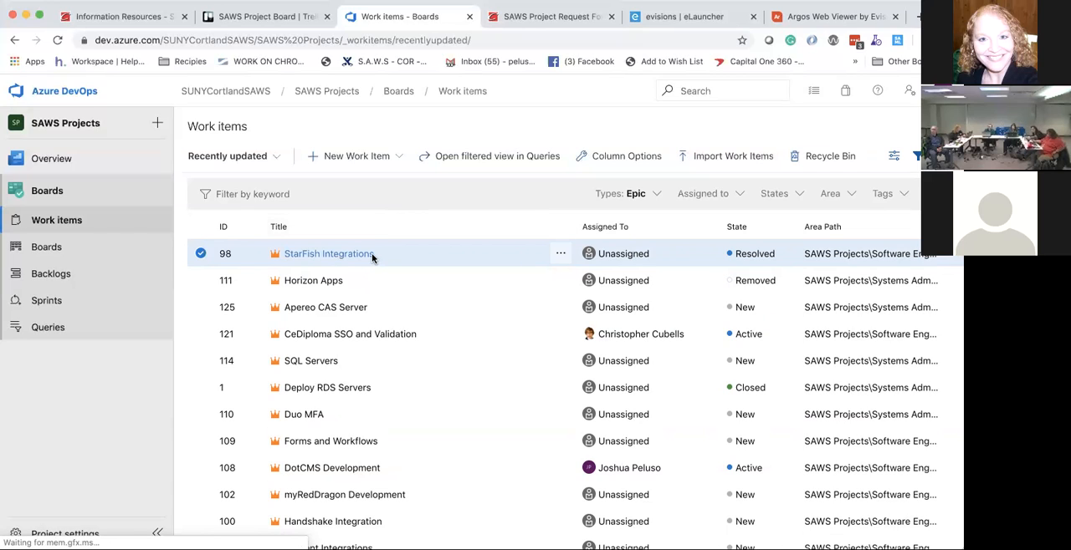
scroll(373, 264, down, 1)
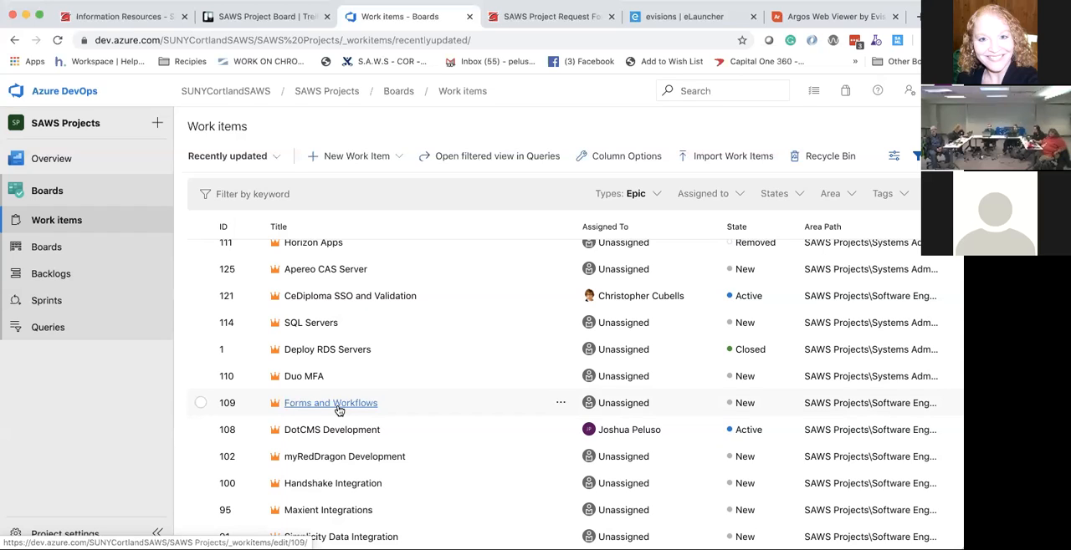
scroll(339, 410, up, 1)
scroll(337, 411, down, 1)
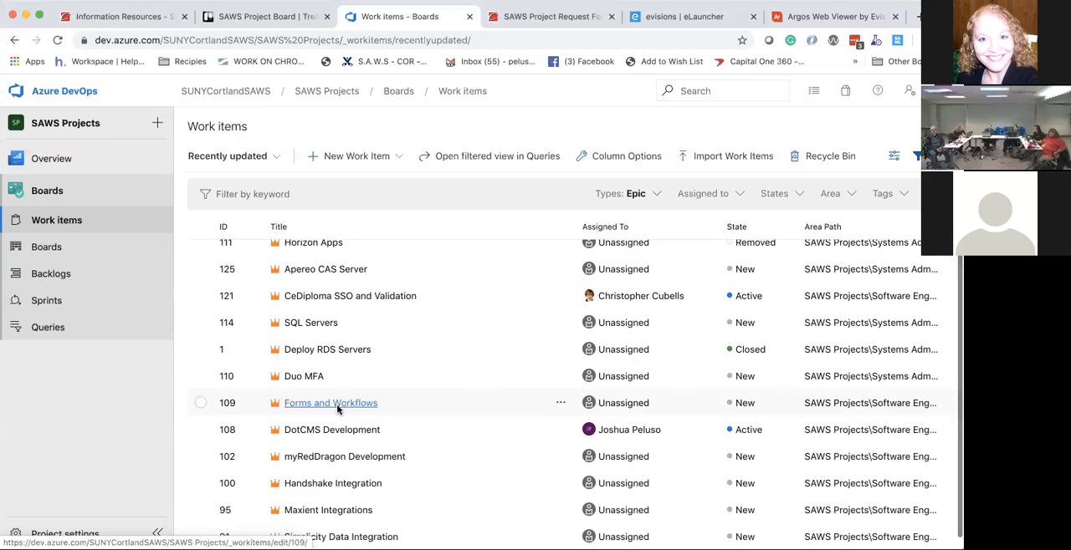
Step: Open the Forms and Workflows epic from the work items list and examine its child user stories
click(49, 248)
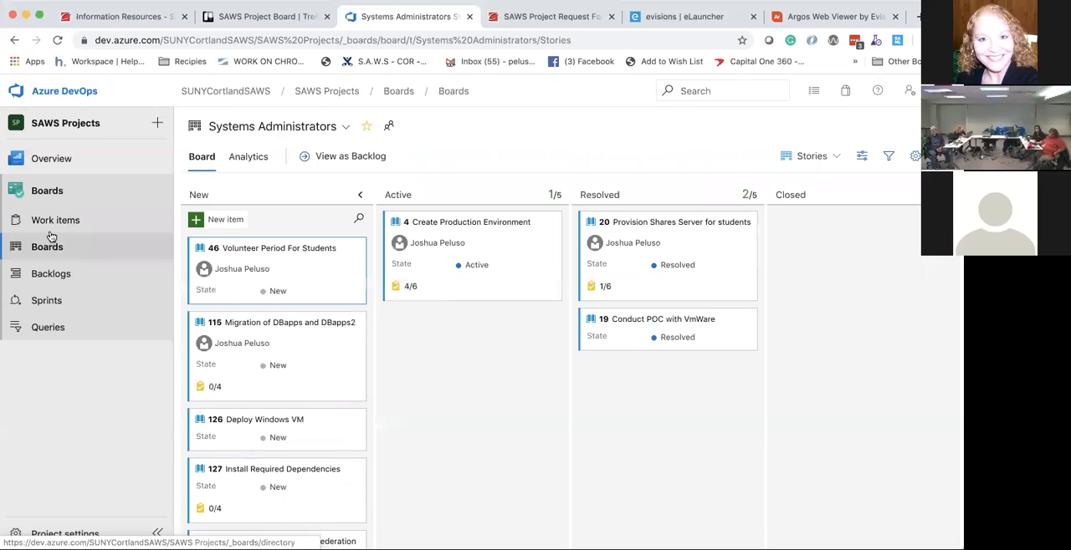
click(49, 222)
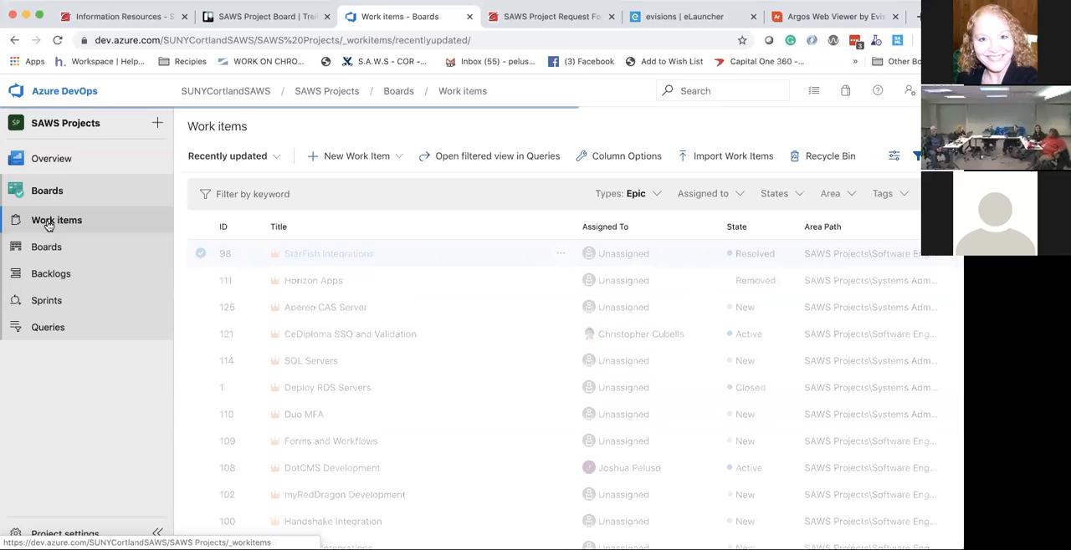
scroll(328, 303, down, 1)
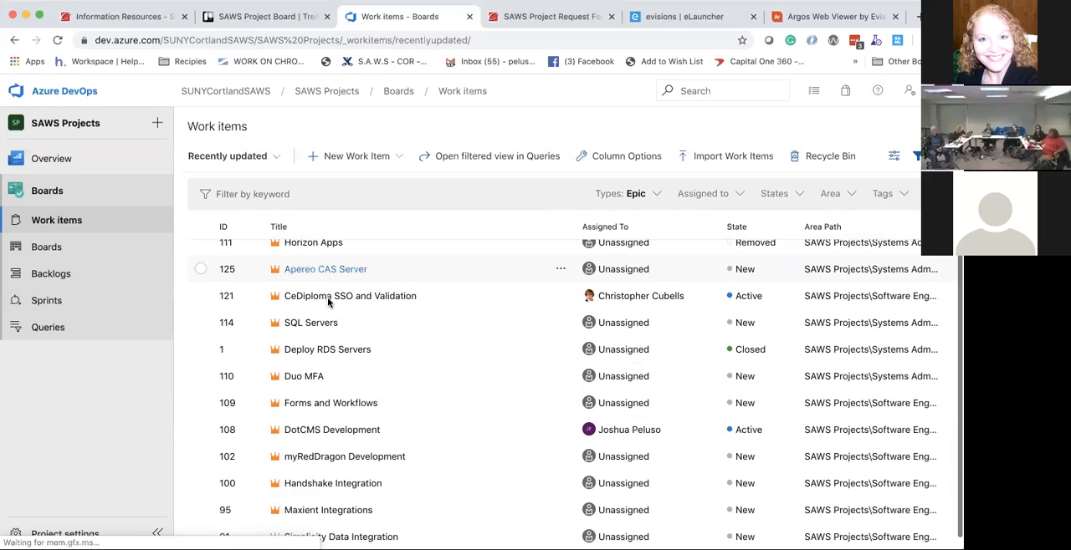
click(317, 405)
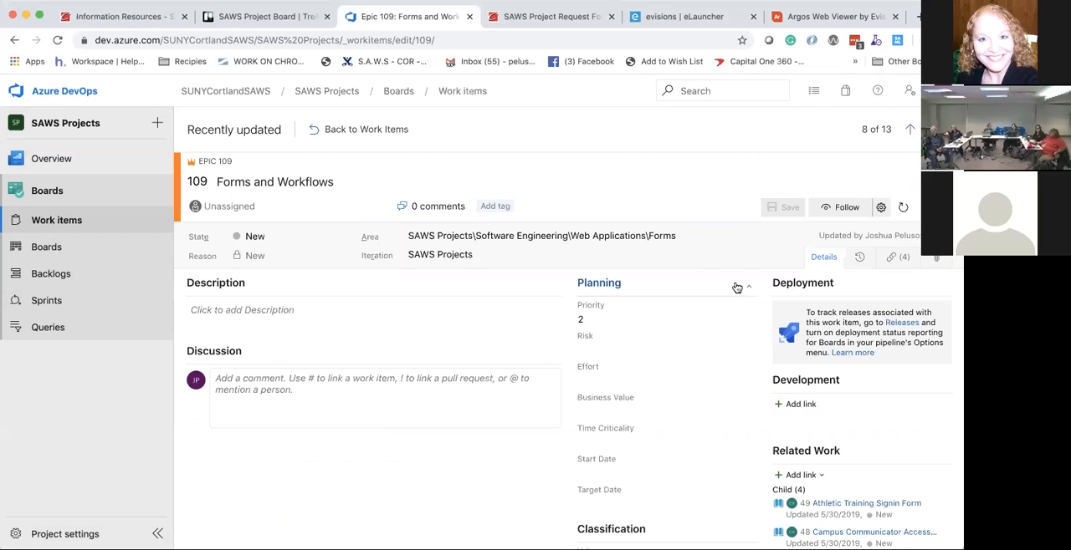
scroll(736, 288, down, 2)
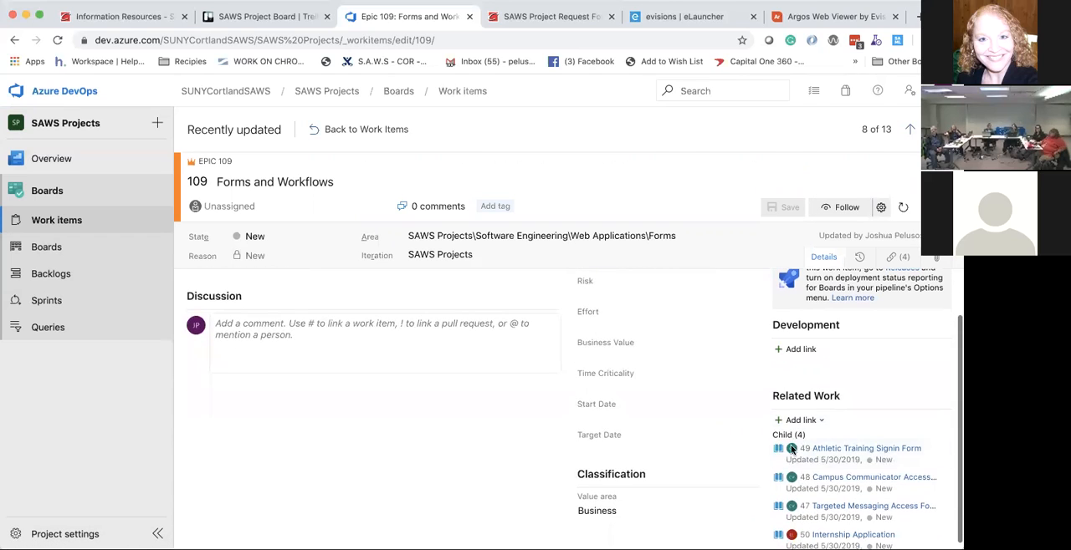
scroll(722, 423, down, 1)
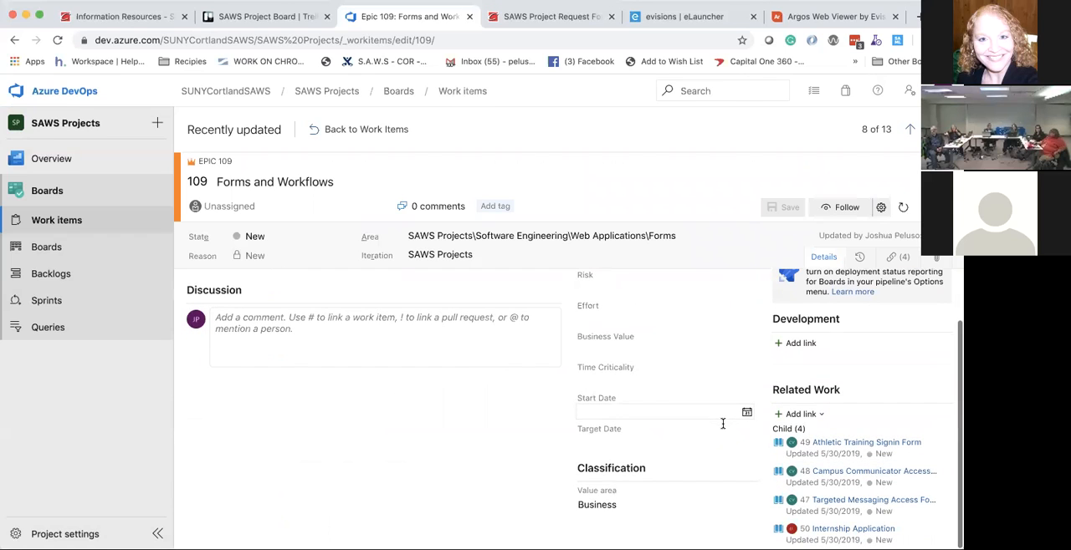
Step: View the epic's Internship Application user story, and return to the work items list
click(818, 530)
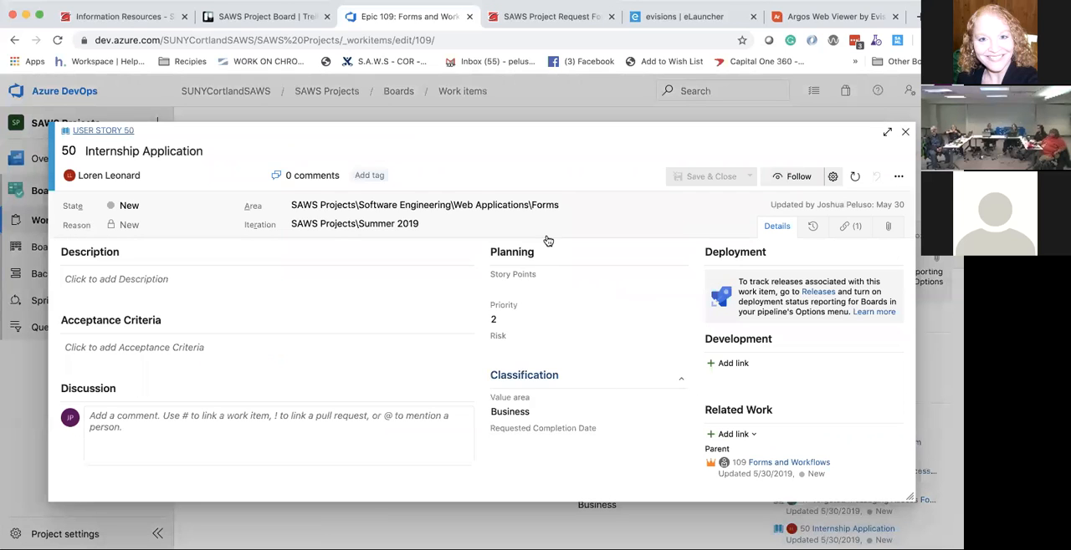
click(535, 108)
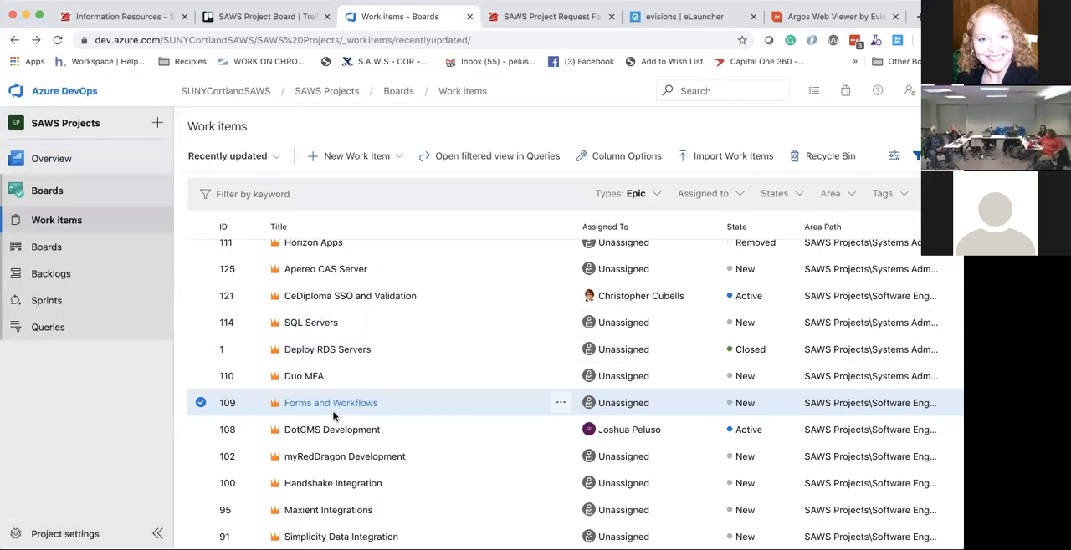
scroll(333, 416, up, 1)
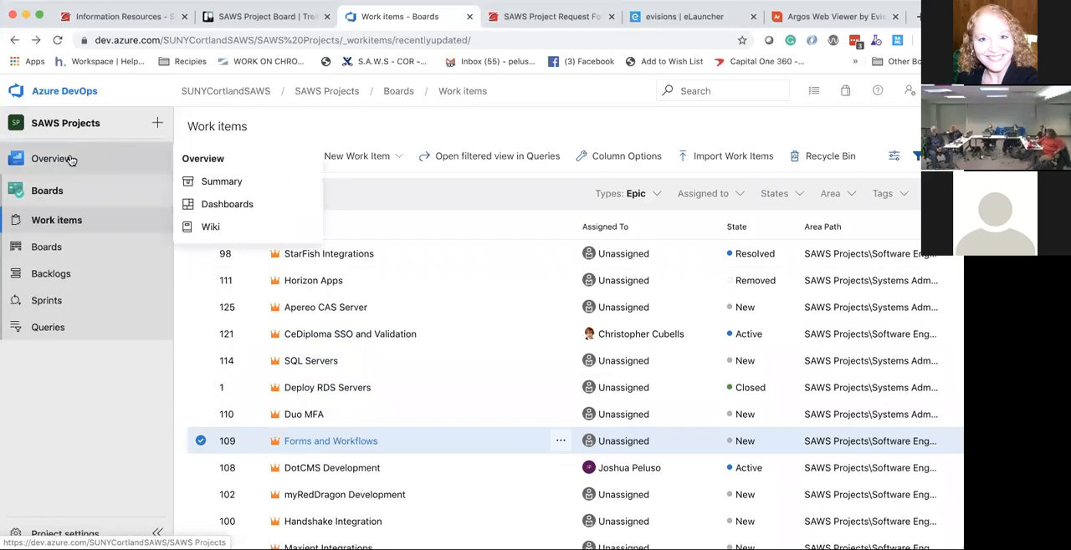
Step: Revisit the project summary and dashboard, and go back to the work items list
click(71, 160)
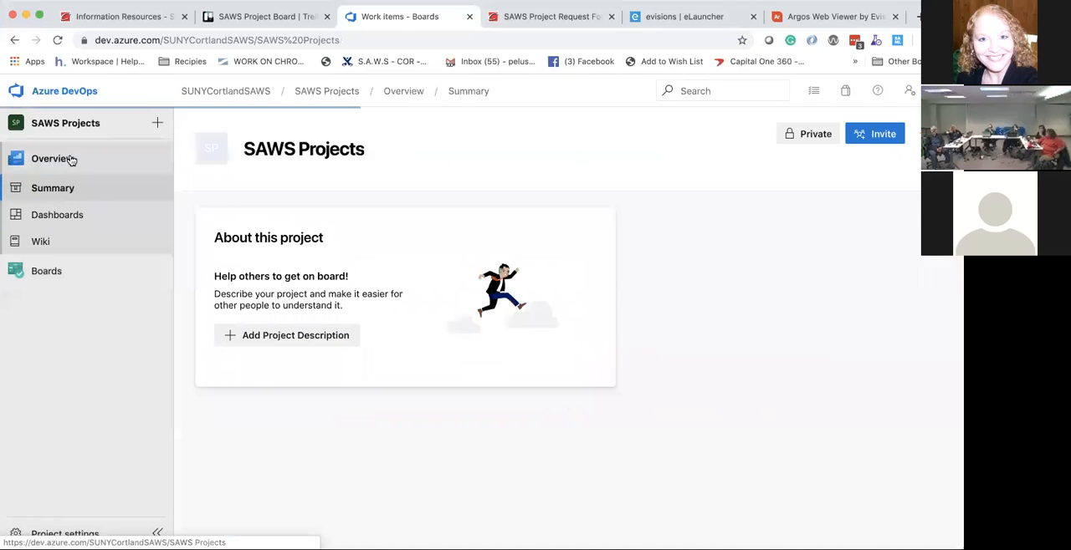
click(57, 220)
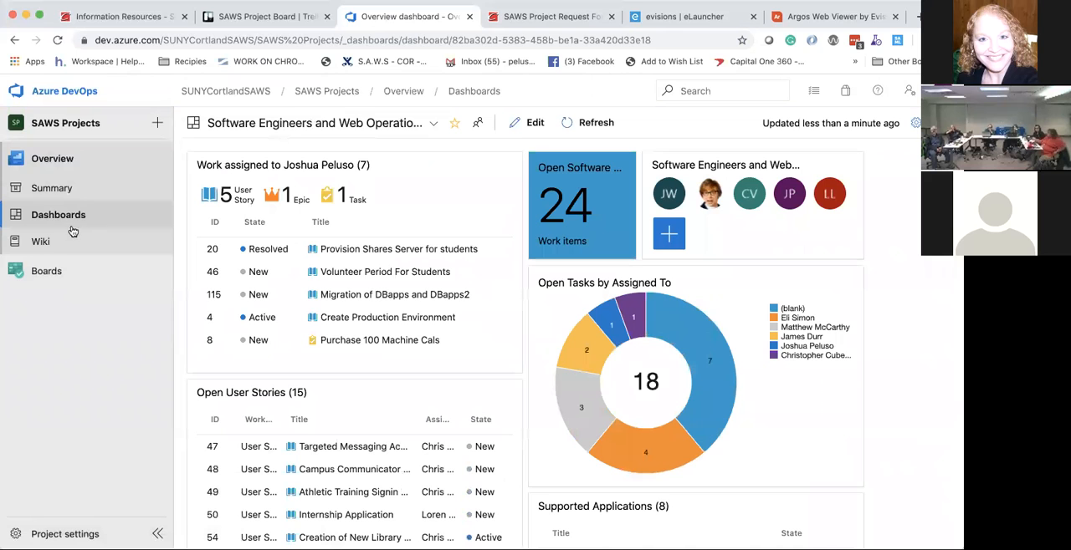
click(43, 270)
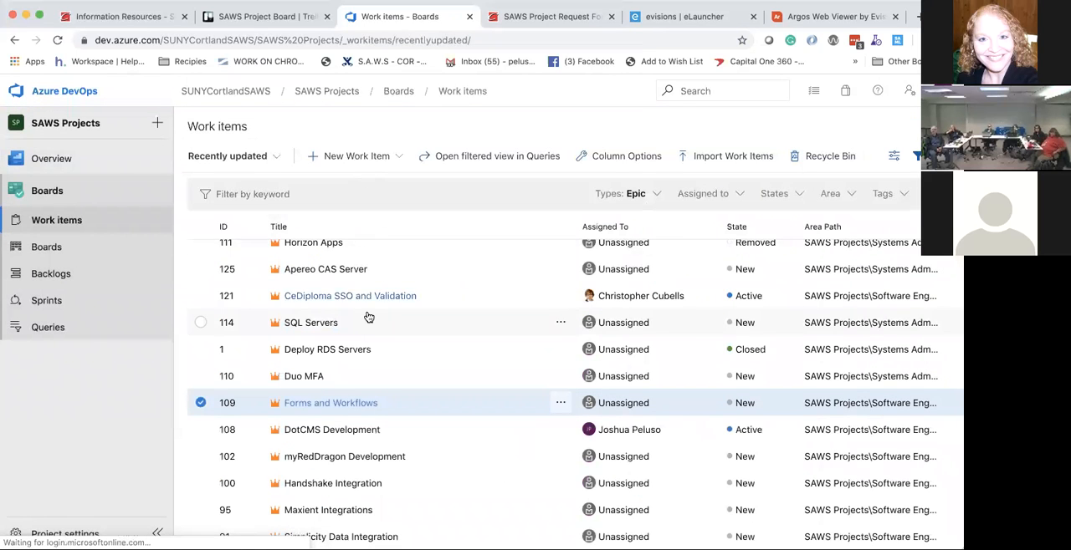
Step: Open the StarFish Integrations epic from the work items list and open its child user story Flags
scroll(367, 315, up, 2)
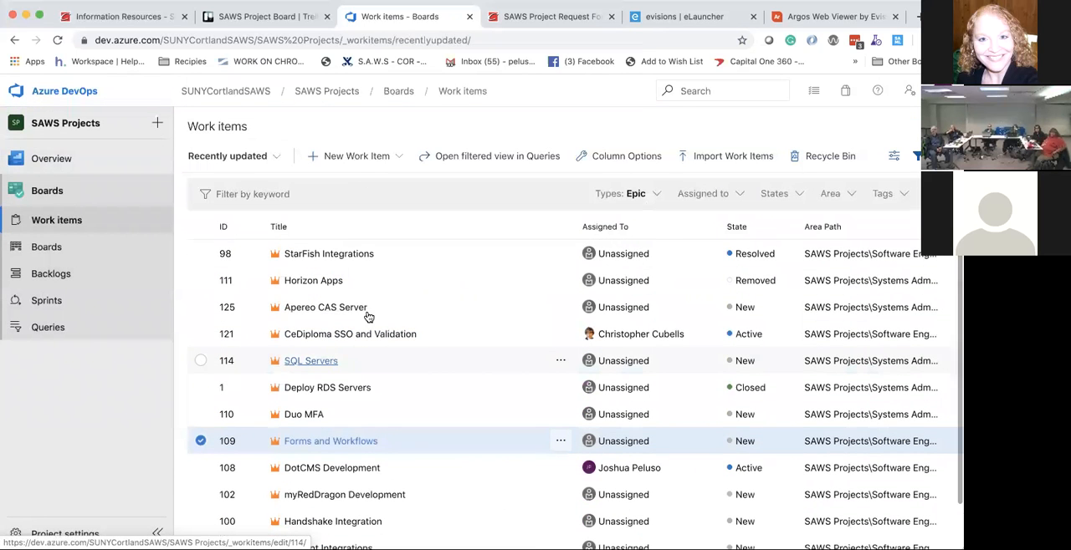
scroll(313, 315, down, 2)
scroll(313, 316, up, 2)
click(321, 254)
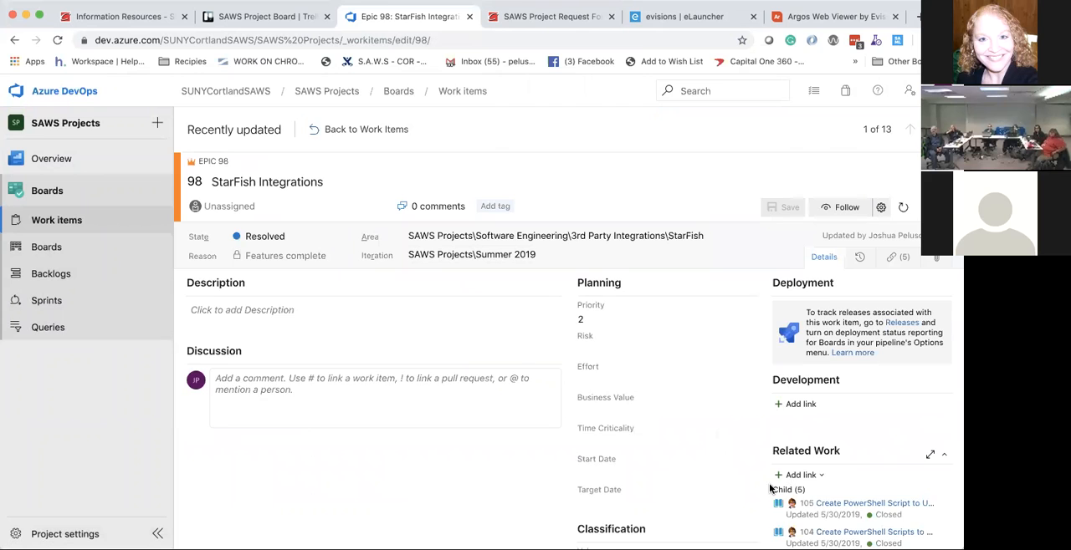
scroll(769, 489, down, 2)
click(821, 518)
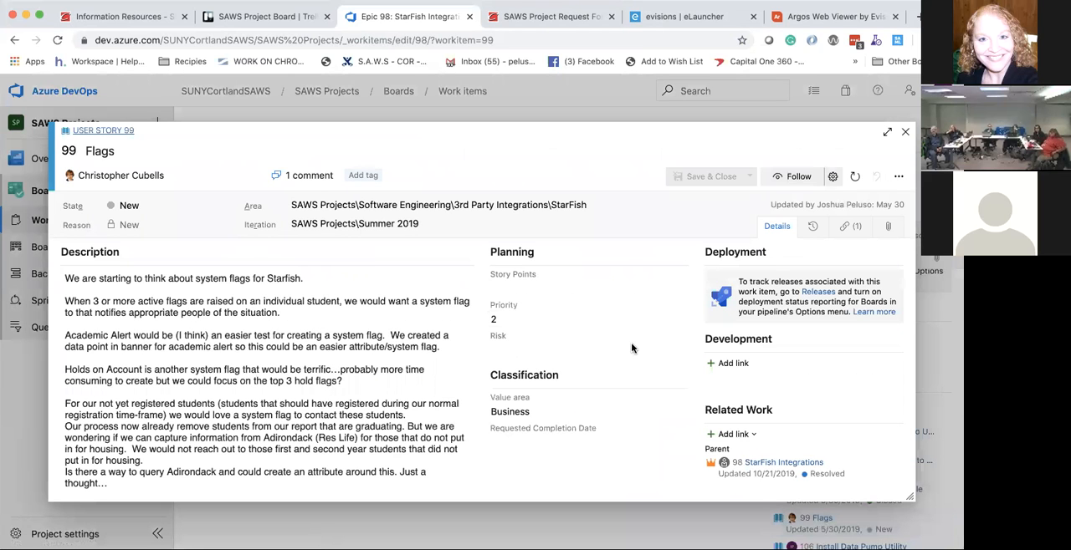
Step: Read the Flags user story's description, discussion comment and parent link, and close the story
scroll(328, 292, down, 5)
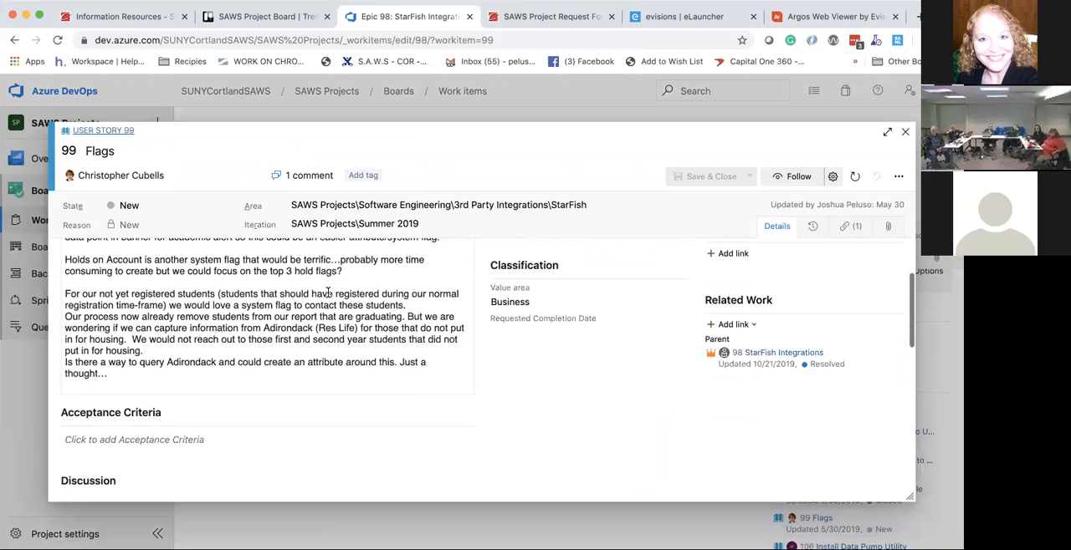
scroll(327, 292, down, 3)
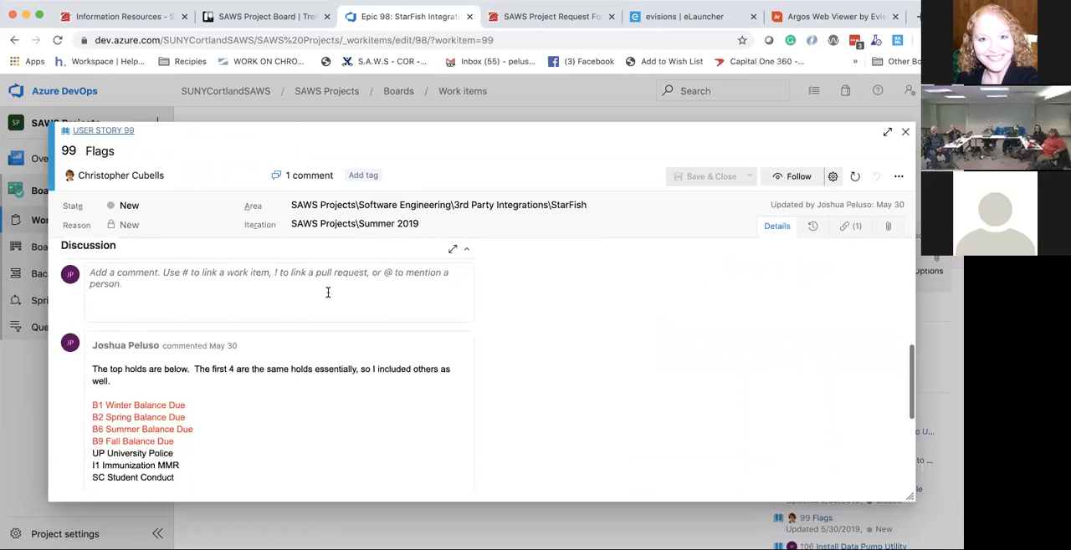
scroll(328, 292, up, 8)
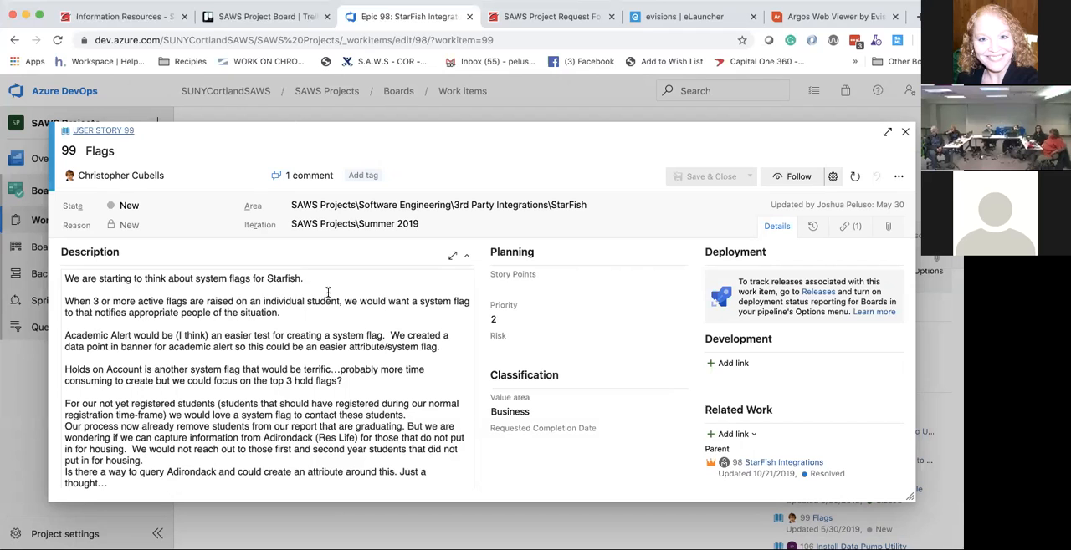
scroll(328, 292, down, 1)
scroll(328, 292, down, 2)
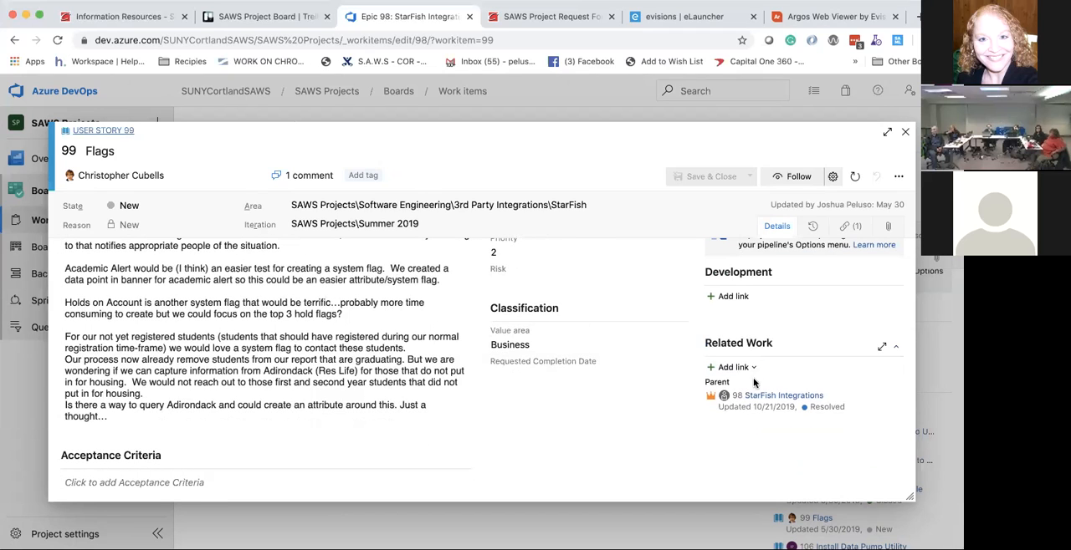
mouse_move(756, 406)
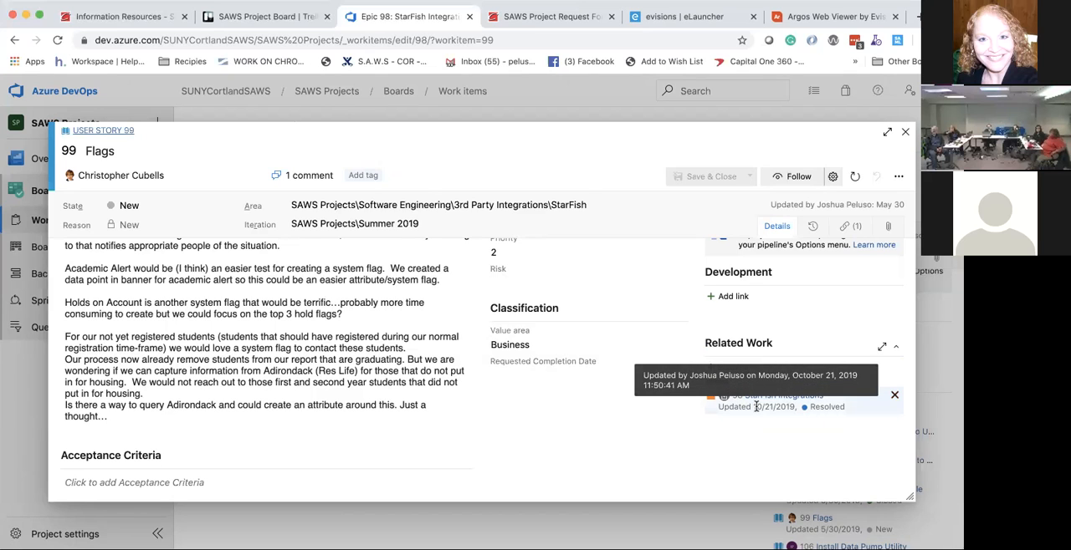
scroll(678, 349, up, 2)
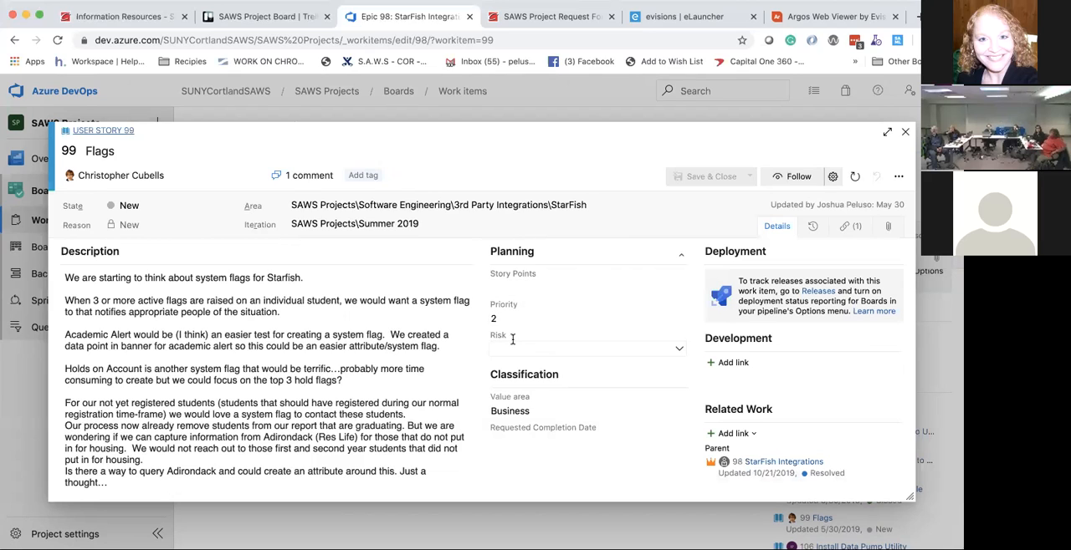
scroll(512, 339, up, 1)
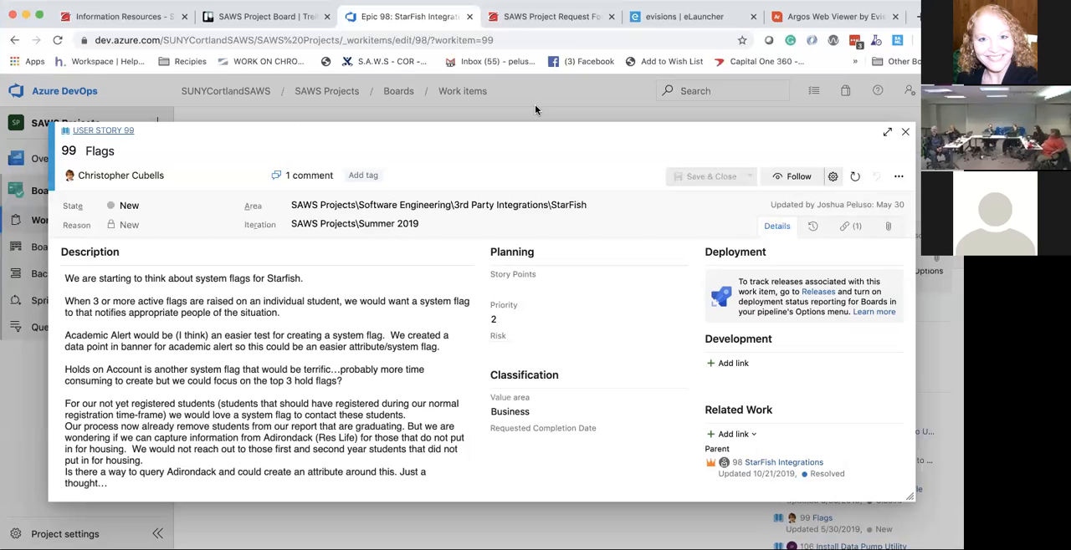
click(905, 131)
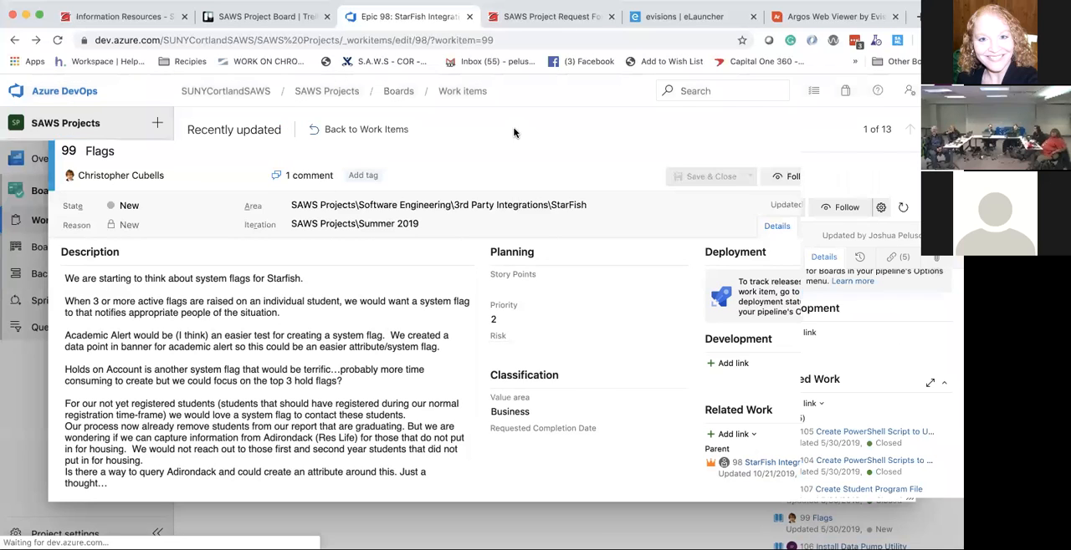
Step: View the Systems Administrators team's stories board, backlog and sprints page
click(42, 249)
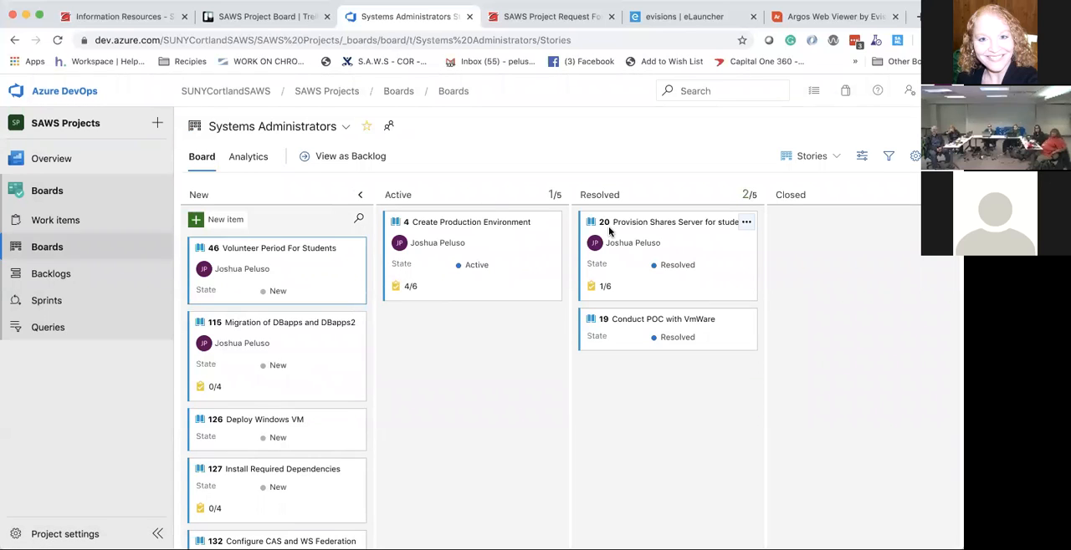
click(76, 283)
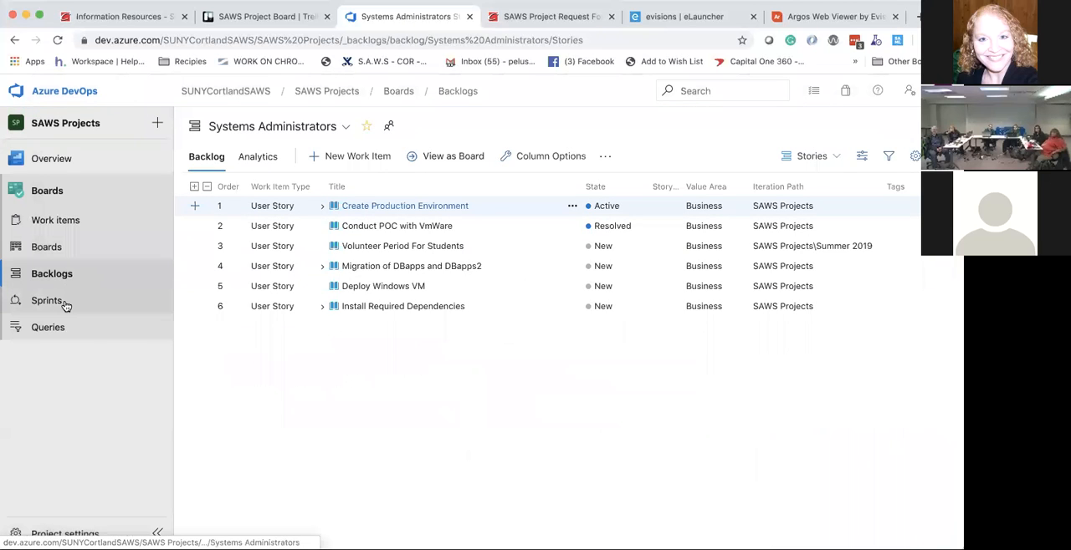
click(66, 304)
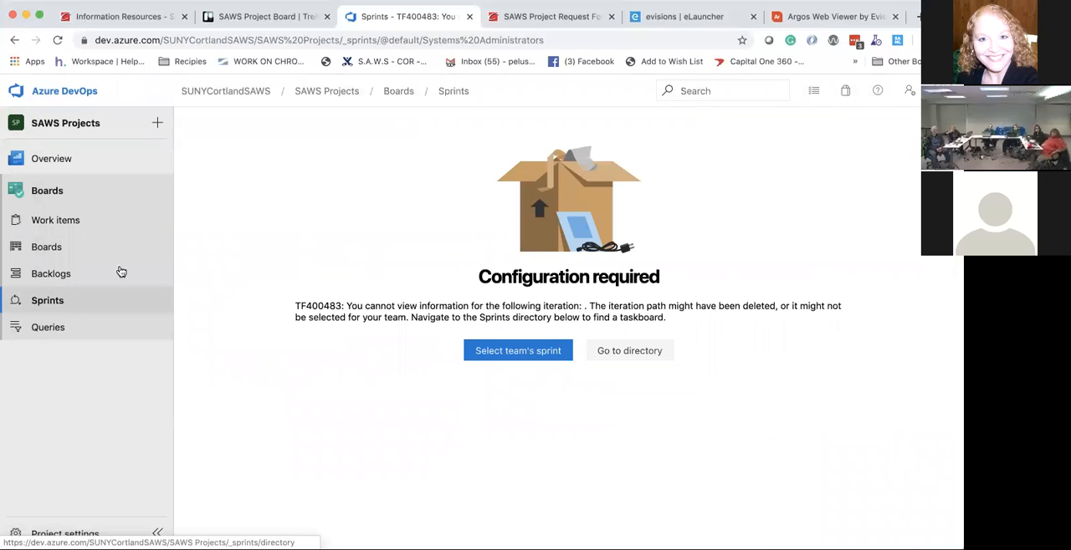
Step: View the Systems Administrators team's iteration settings, and go to the project's sprints directory
click(517, 352)
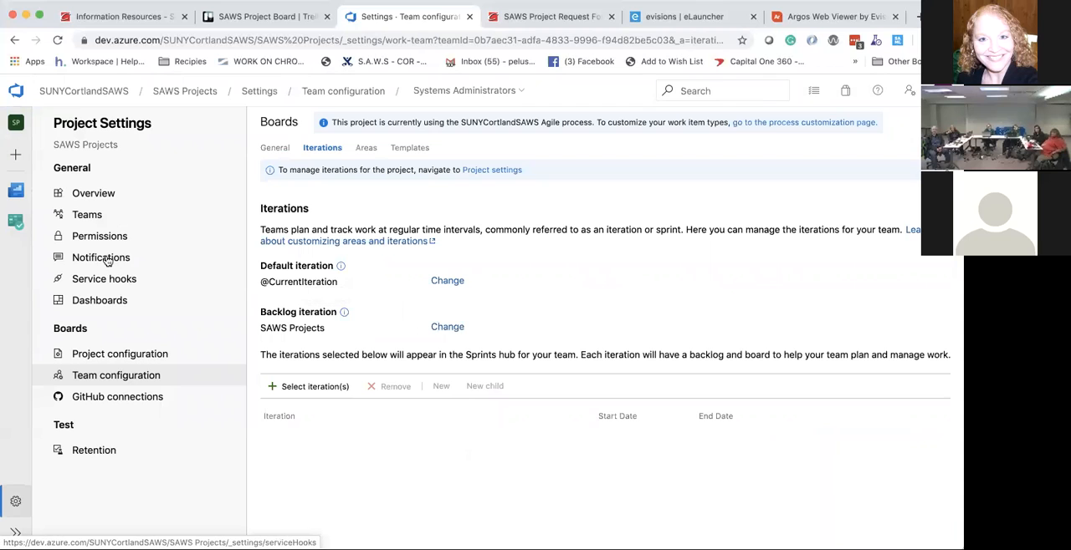
click(24, 197)
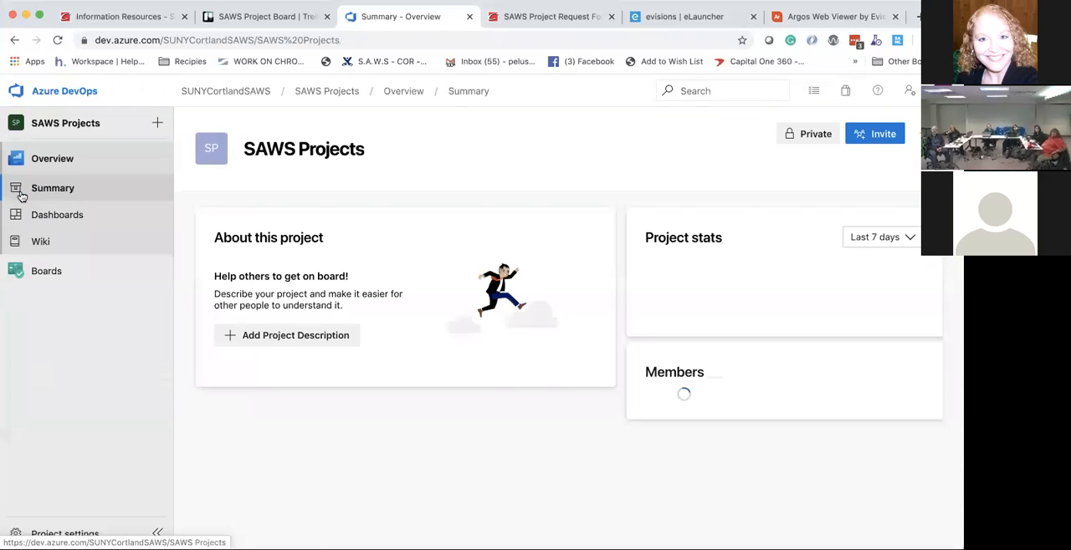
mouse_move(57, 270)
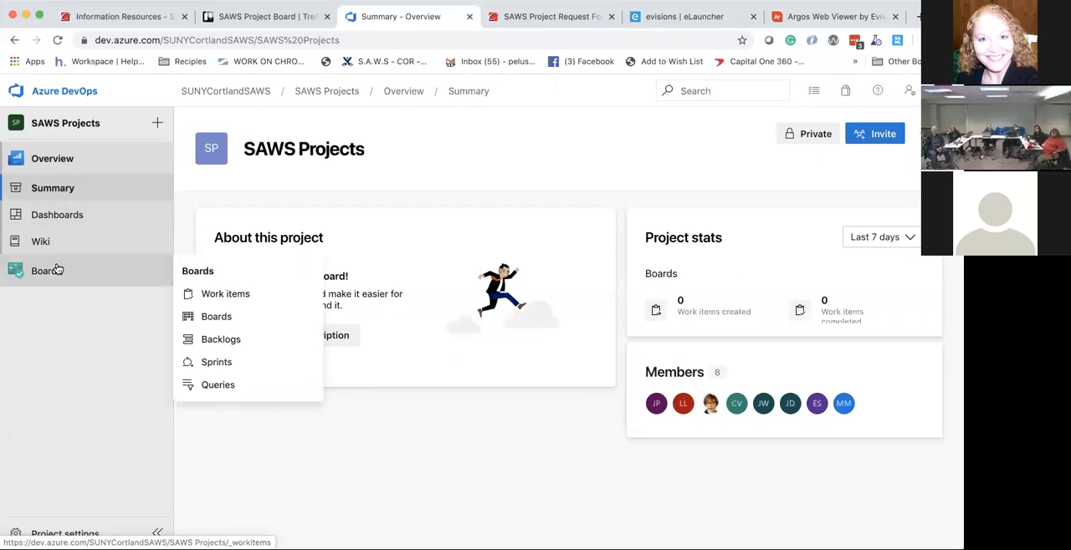
click(217, 363)
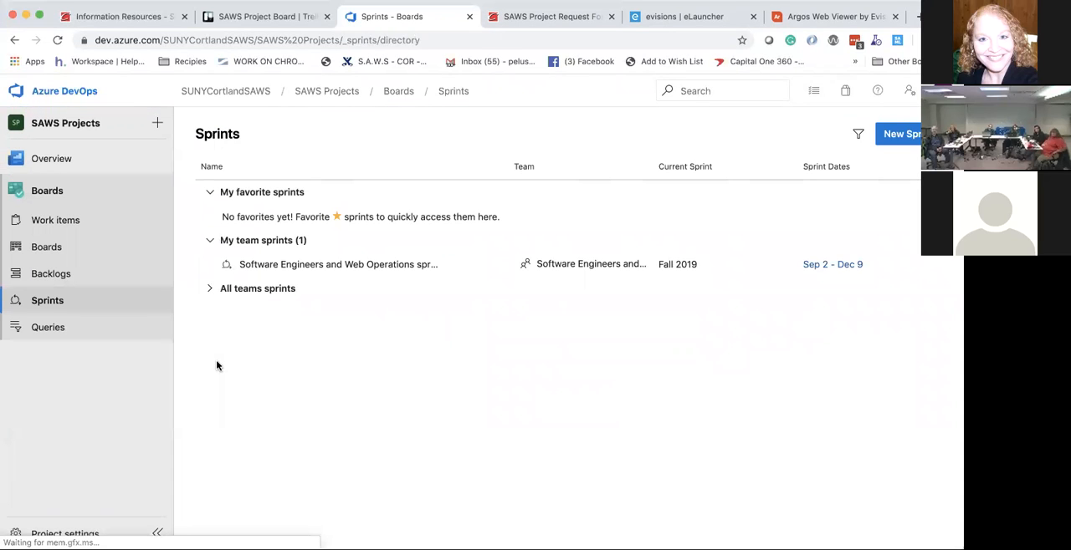
Step: Open the Software Engineers and Web Operations team's sprint and view its backlog and Burndown Trend analytics, dismissing the report tour
click(331, 266)
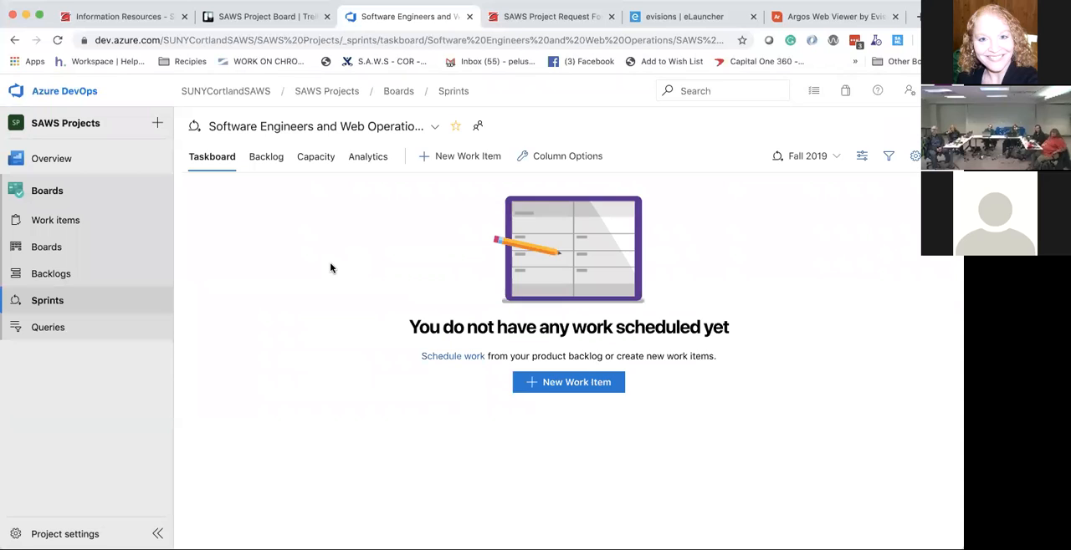
click(267, 158)
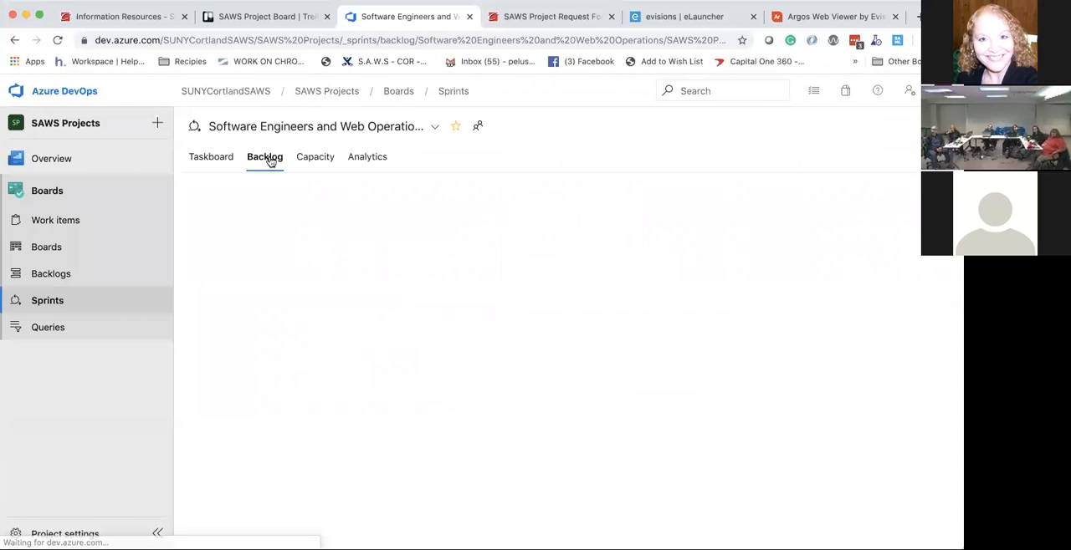
click(368, 159)
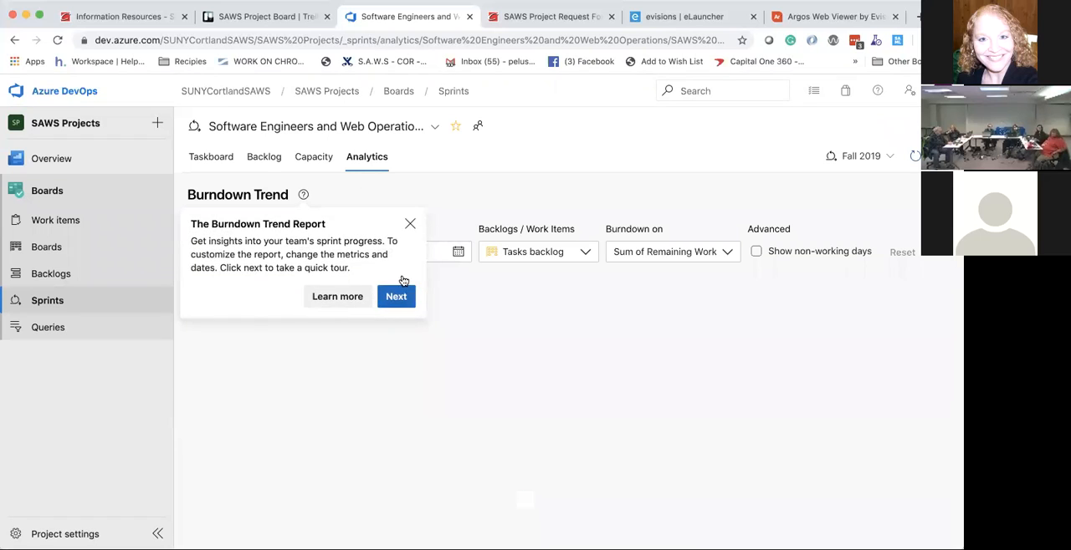
click(409, 224)
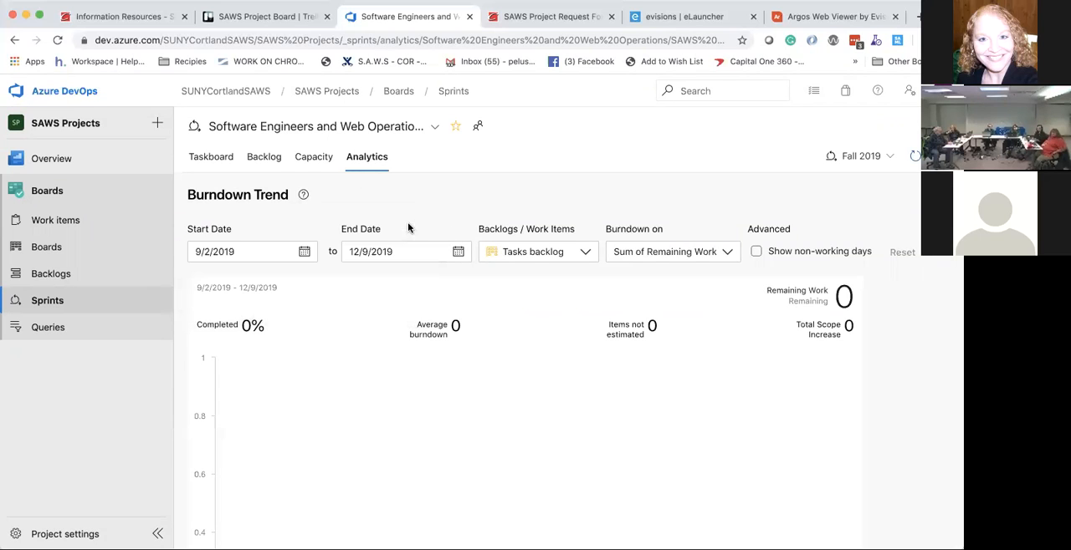
Step: Open the team's stories board and add the Software Engineers and Web area to its area filter
click(78, 248)
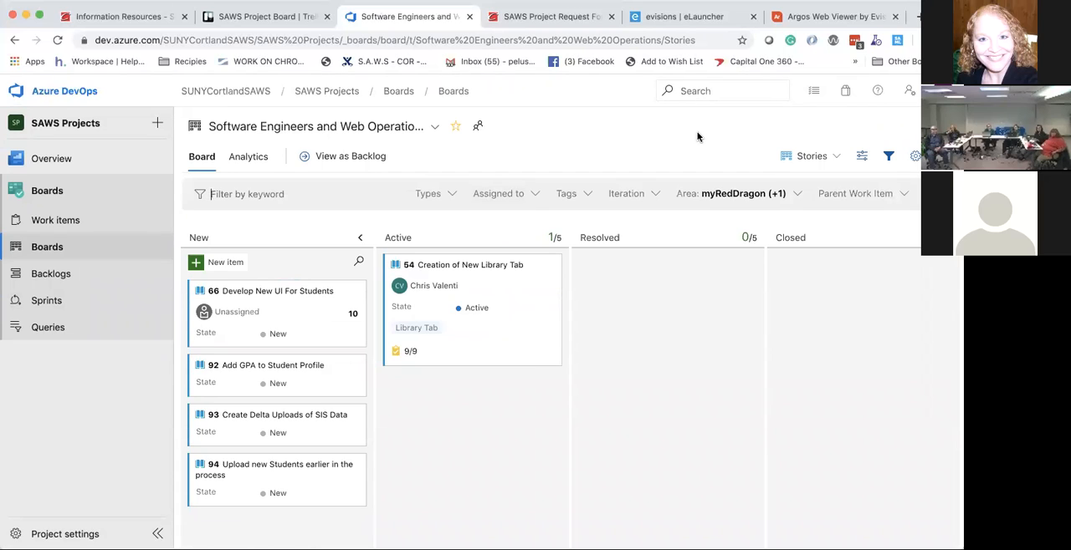
click(793, 198)
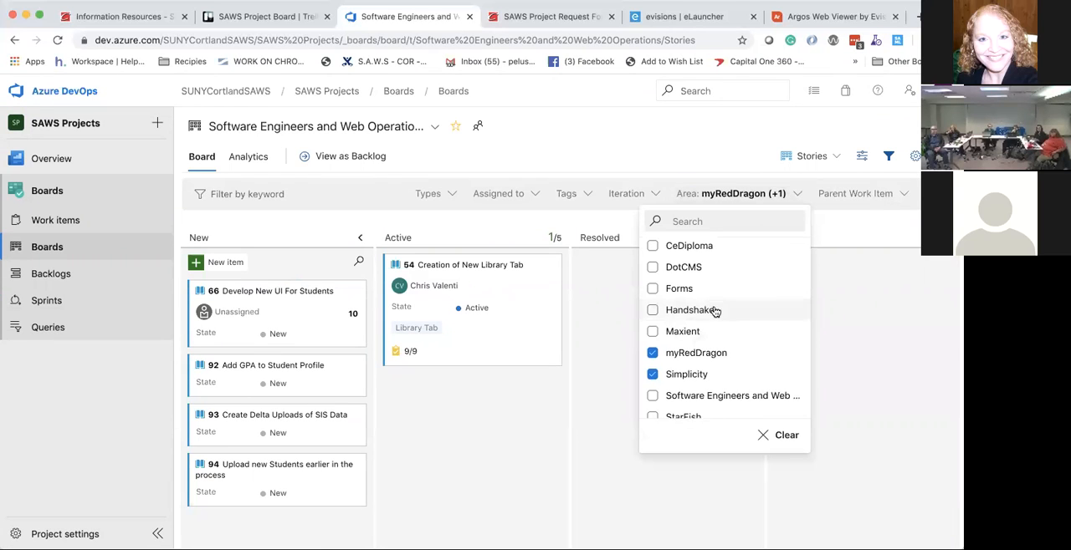
scroll(686, 351, down, 1)
click(652, 387)
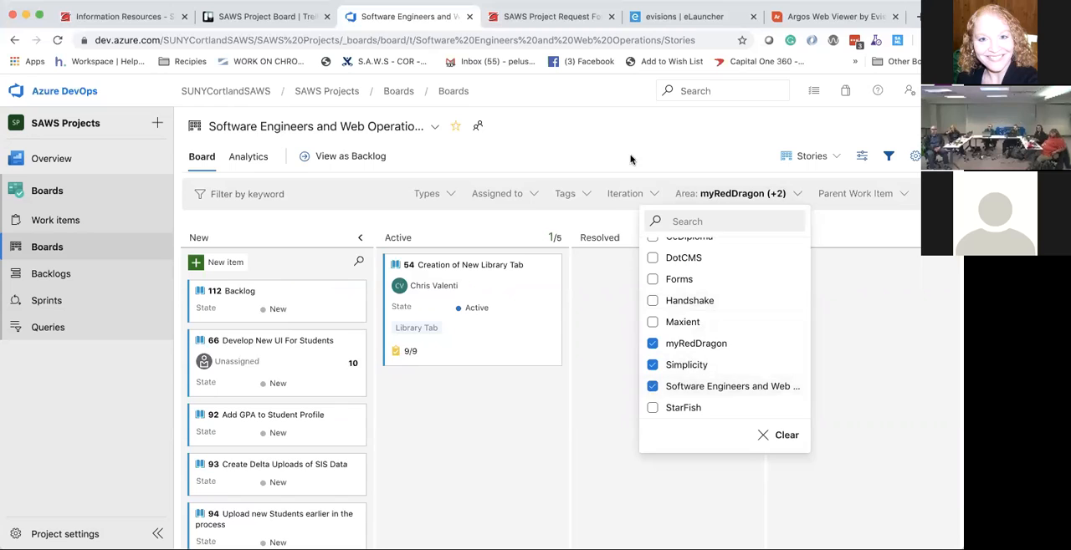
click(516, 167)
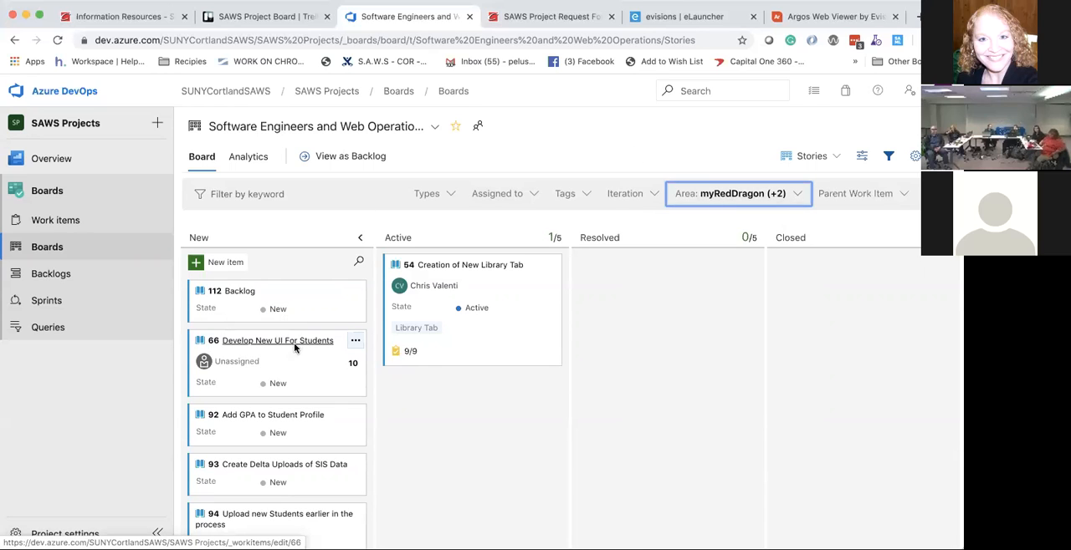
Step: Open the user story Upload new Students earlier in the process, view its available iterations, and close it unchanged
scroll(294, 348, down, 1)
click(264, 500)
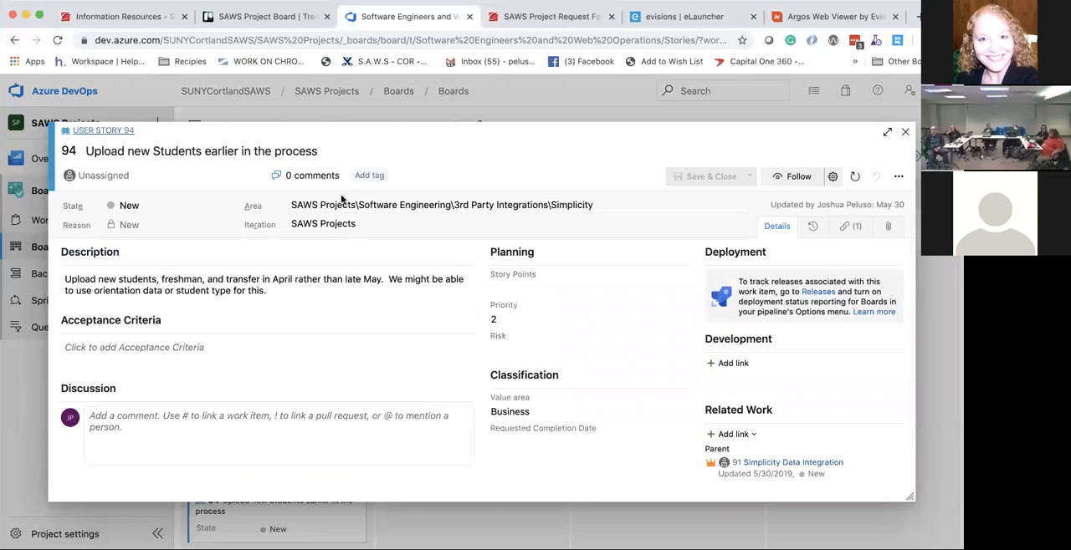
click(438, 222)
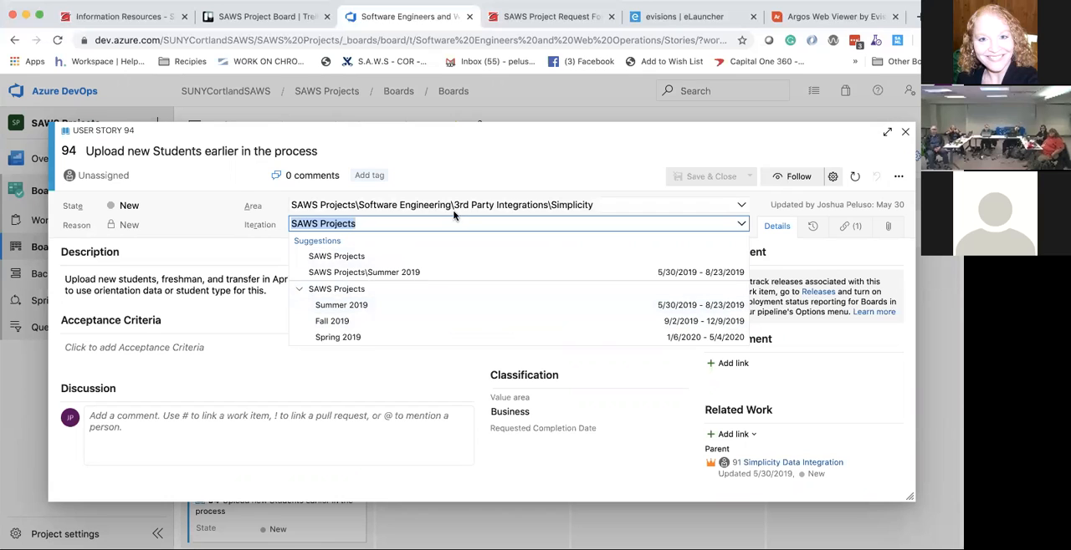
click(502, 134)
key(Escape)
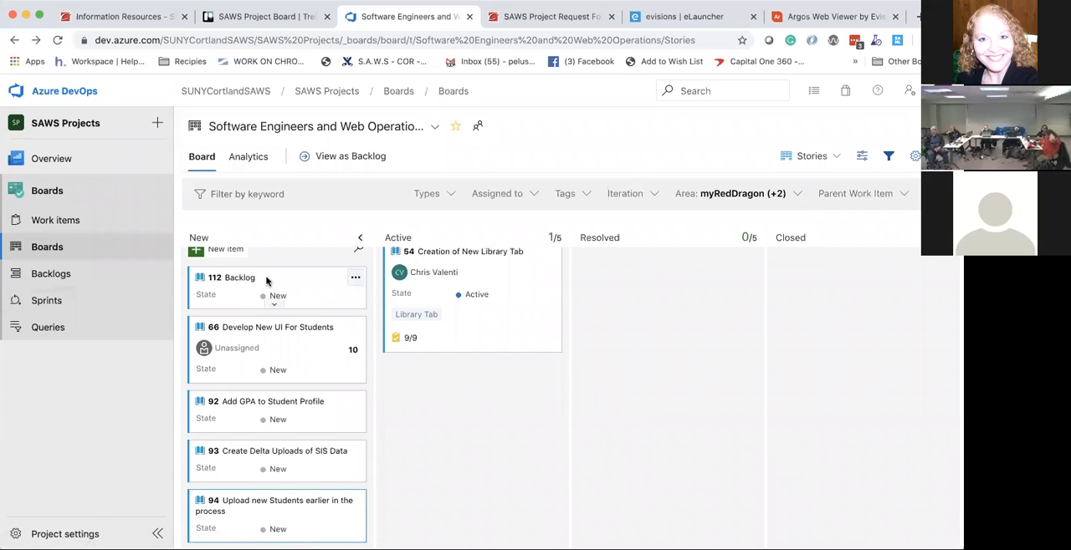
scroll(265, 280, up, 1)
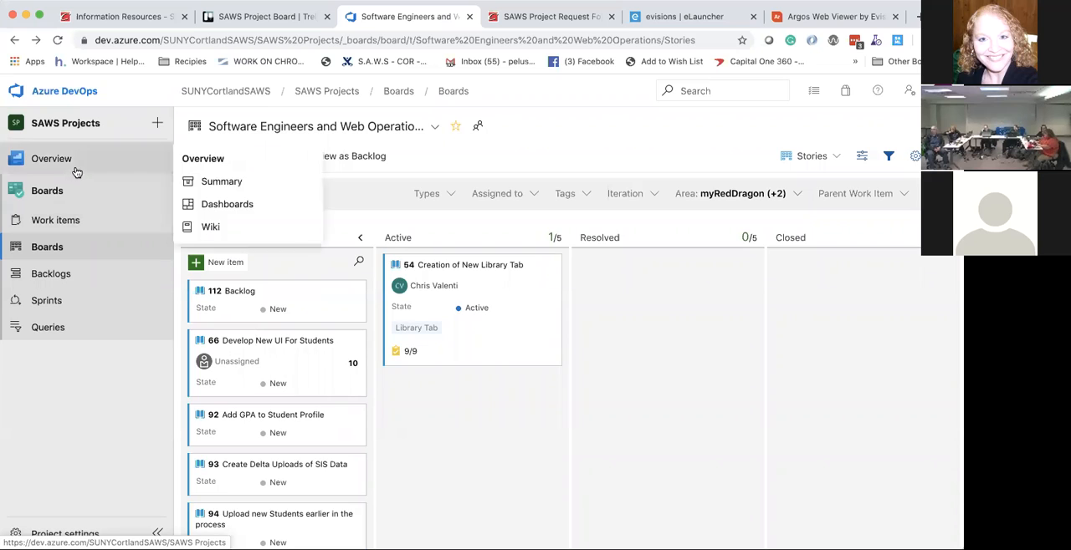
Step: Return to the team dashboard, open the user story Migration of DBapps and DBapps2, and follow its parent link to the SQL Servers epic
click(75, 168)
click(77, 189)
click(54, 216)
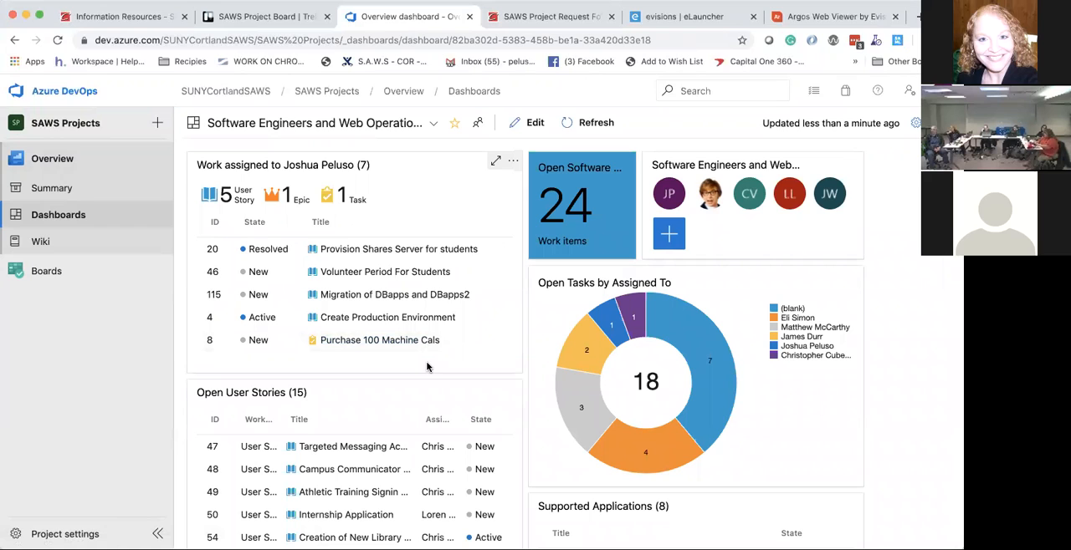
click(360, 293)
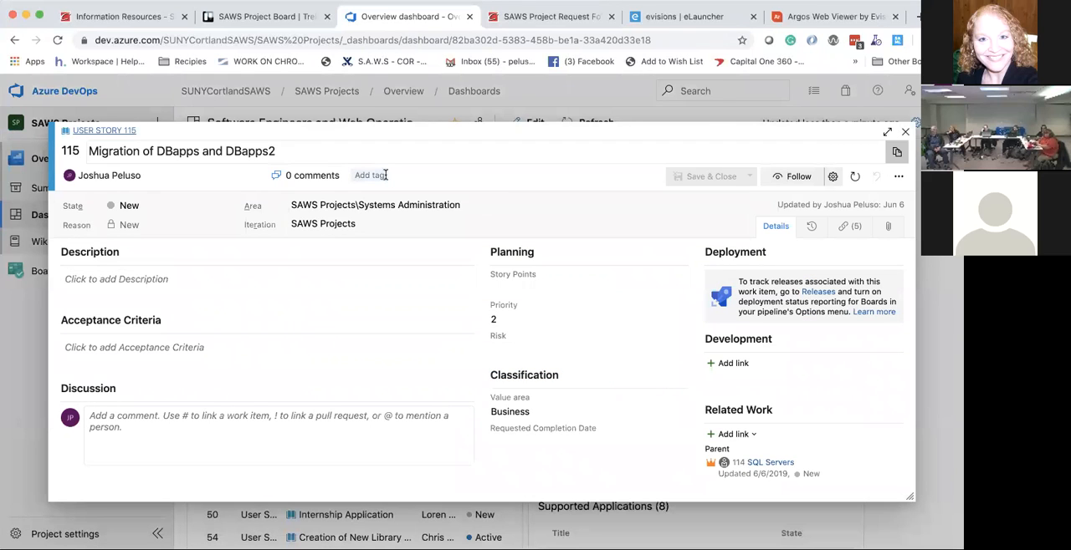
click(764, 462)
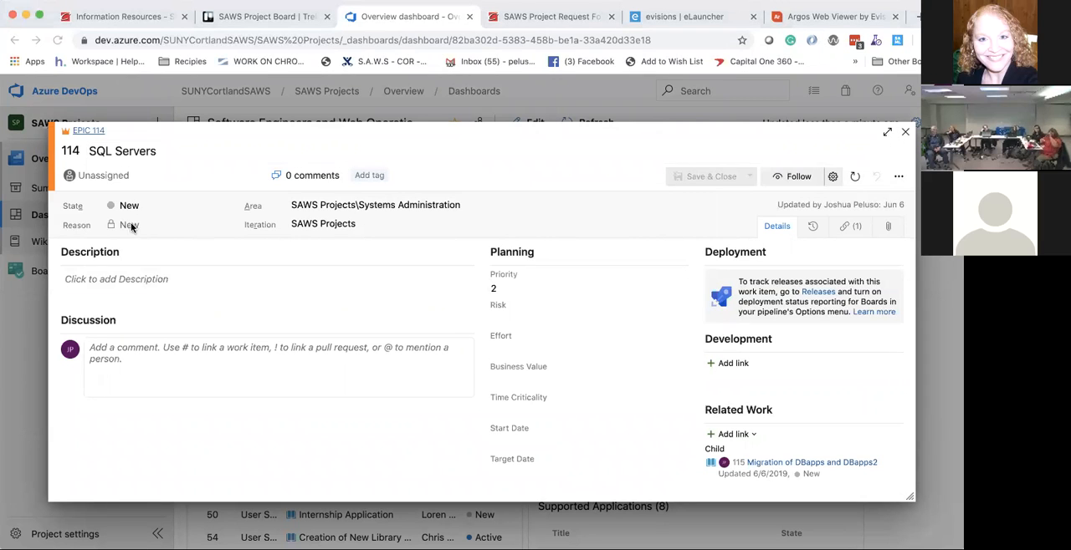
Step: Assign the SQL Servers epic to a member of the team
click(118, 176)
scroll(205, 250, down, 2)
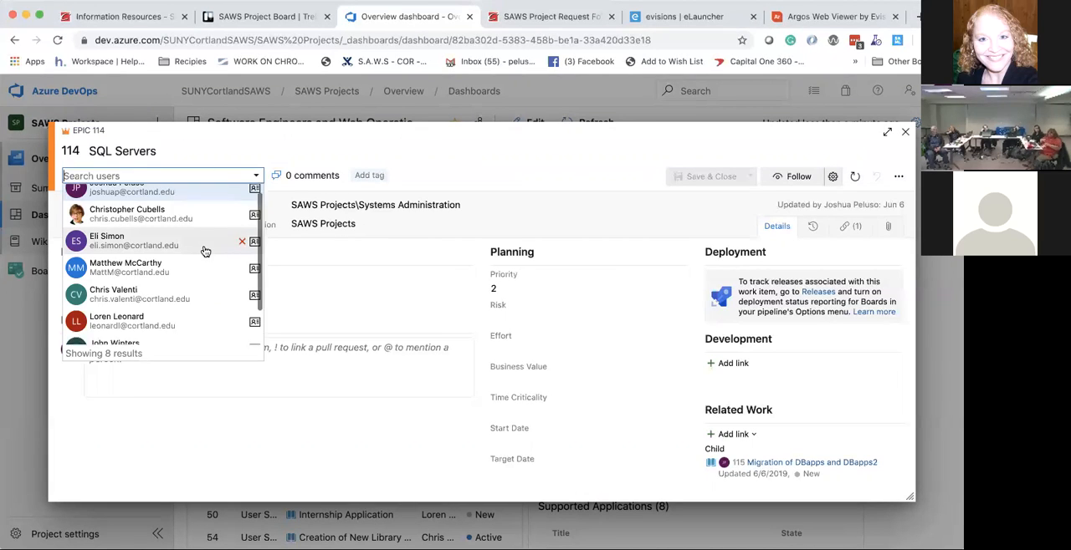
scroll(205, 251, up, 2)
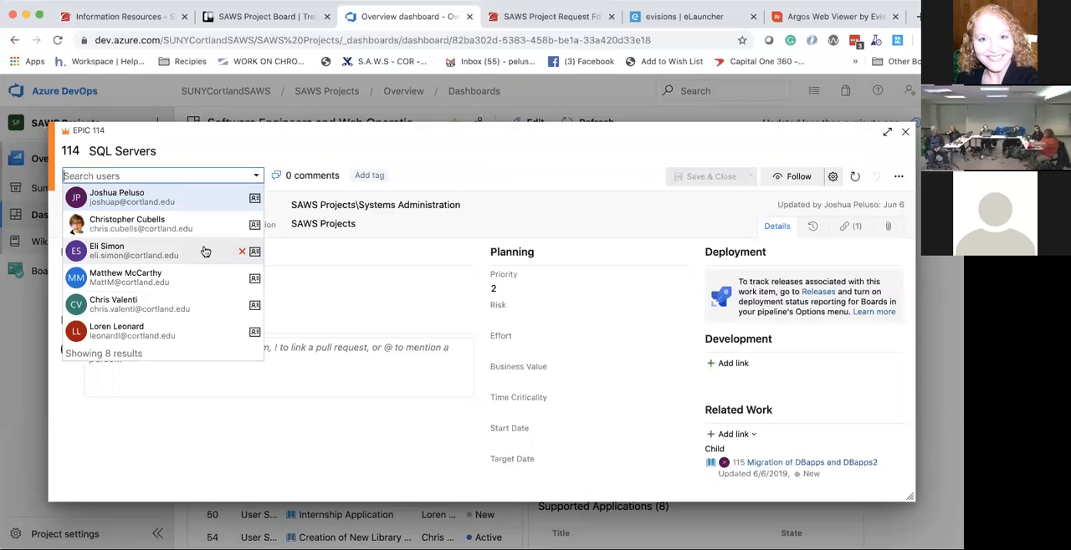
click(199, 249)
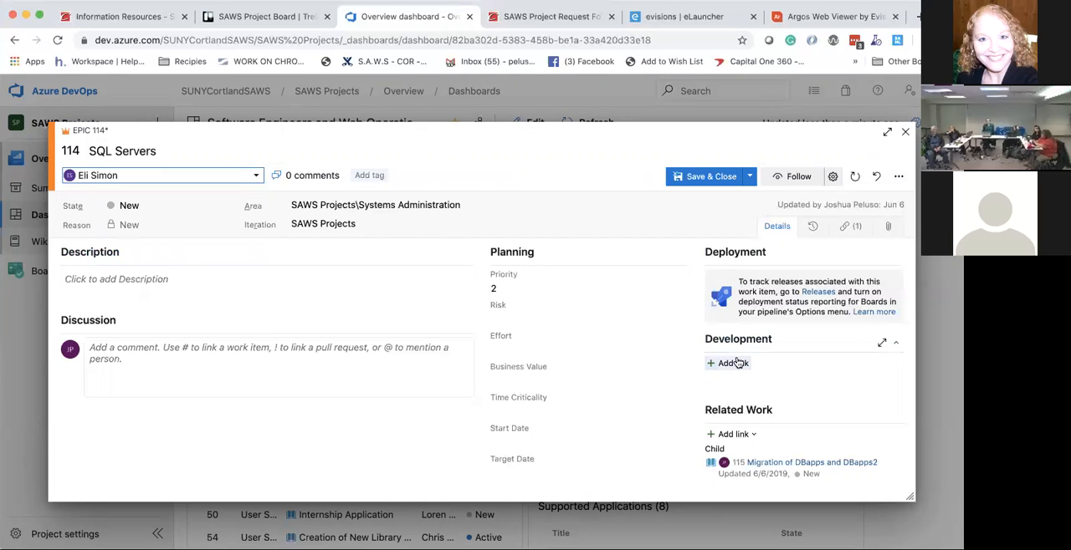
Step: View the link and work item types for a new item related to the epic, cancel the link, and discard the epic's changes
scroll(734, 362, down, 2)
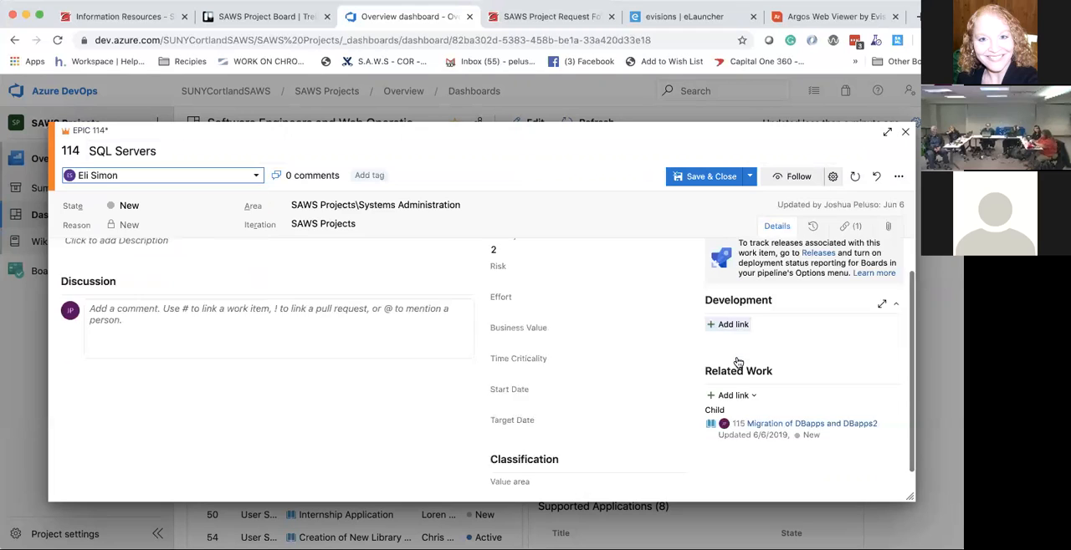
click(740, 387)
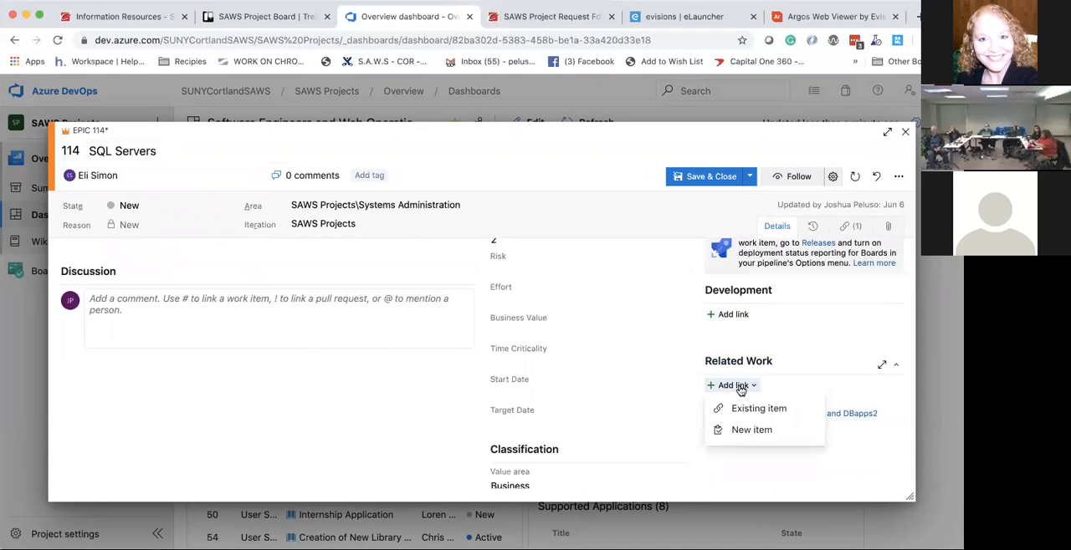
click(747, 429)
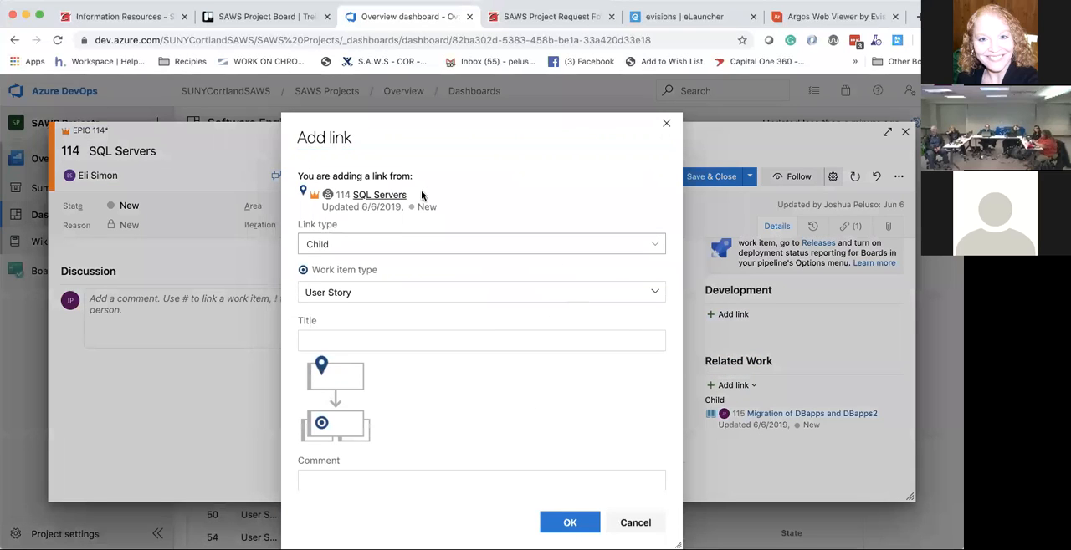
click(398, 242)
click(409, 289)
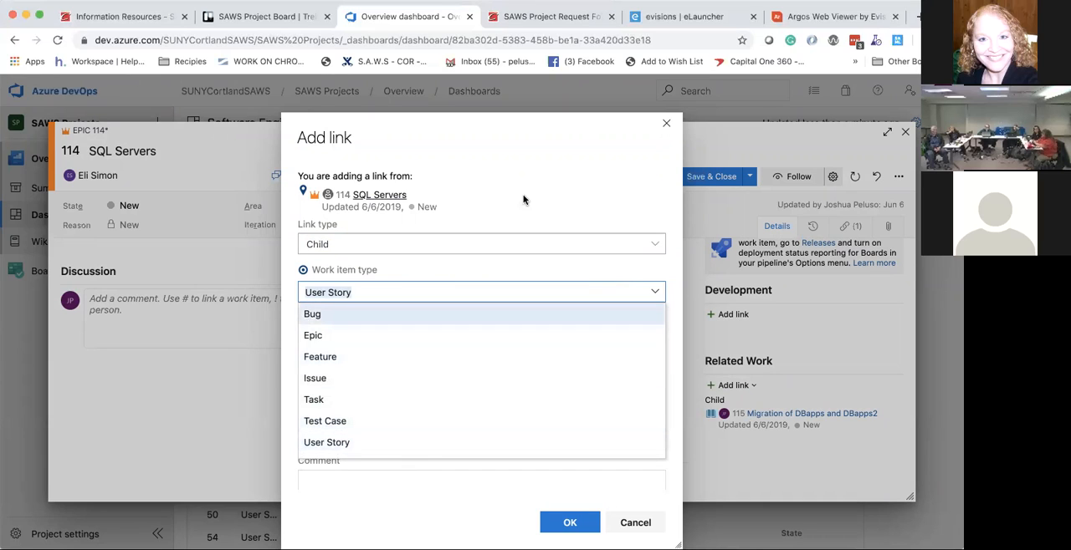
click(500, 224)
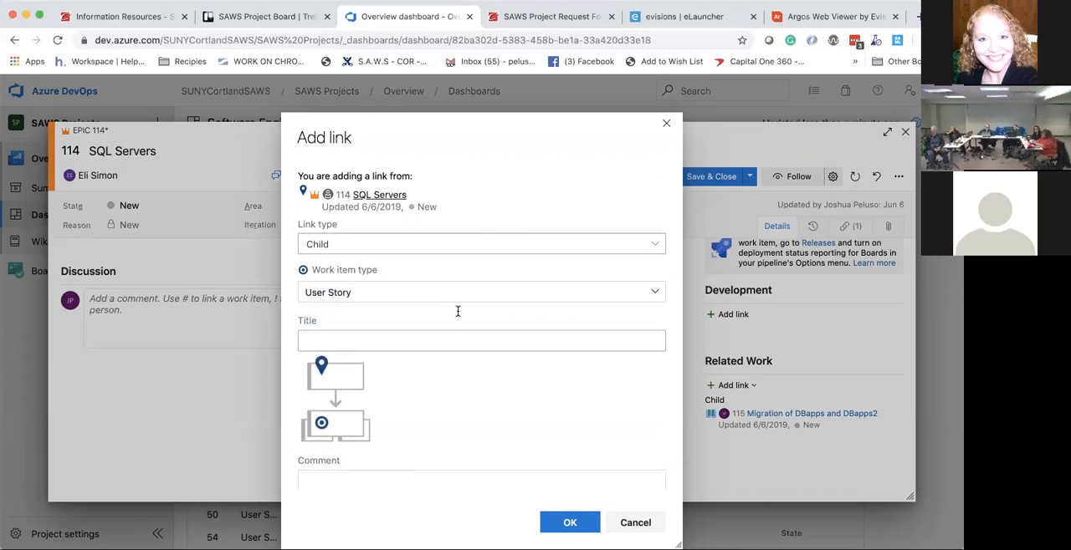
scroll(457, 311, down, 1)
click(644, 529)
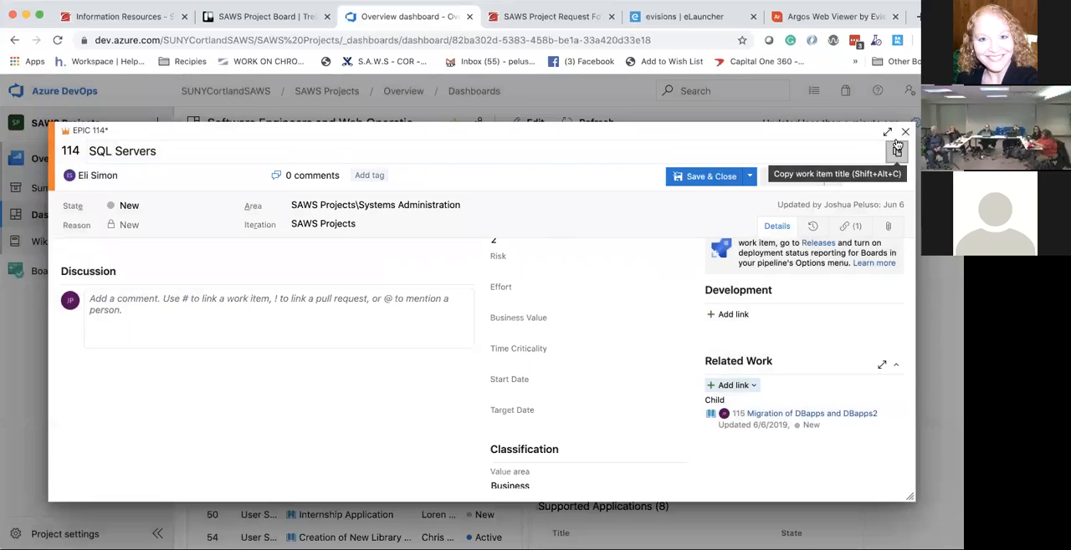
click(905, 132)
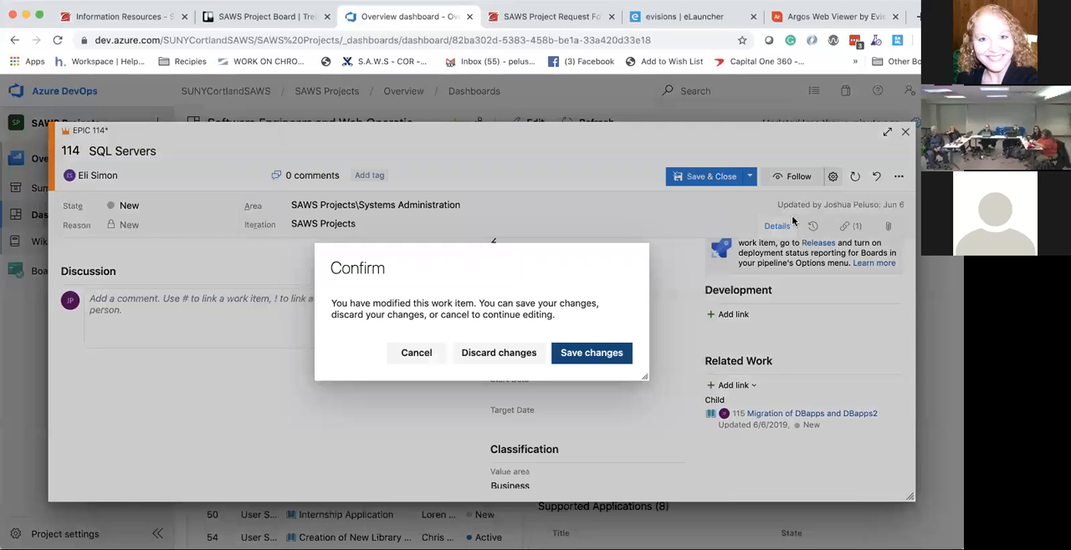
click(502, 353)
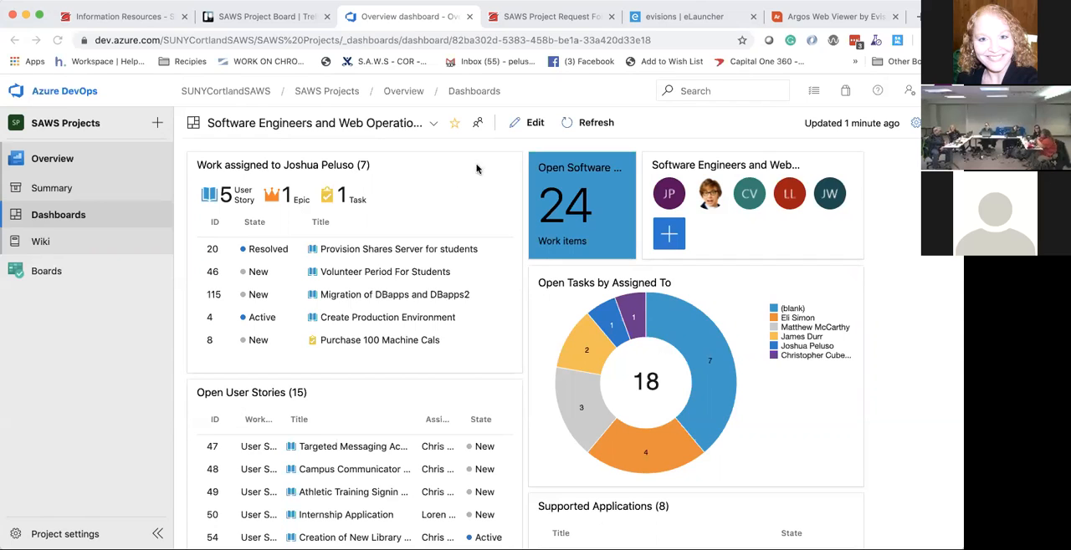
Step: Look through the assigned work on the dashboard, and go to the SUNYCortlandSAWS organization's projects page
scroll(457, 219, down, 2)
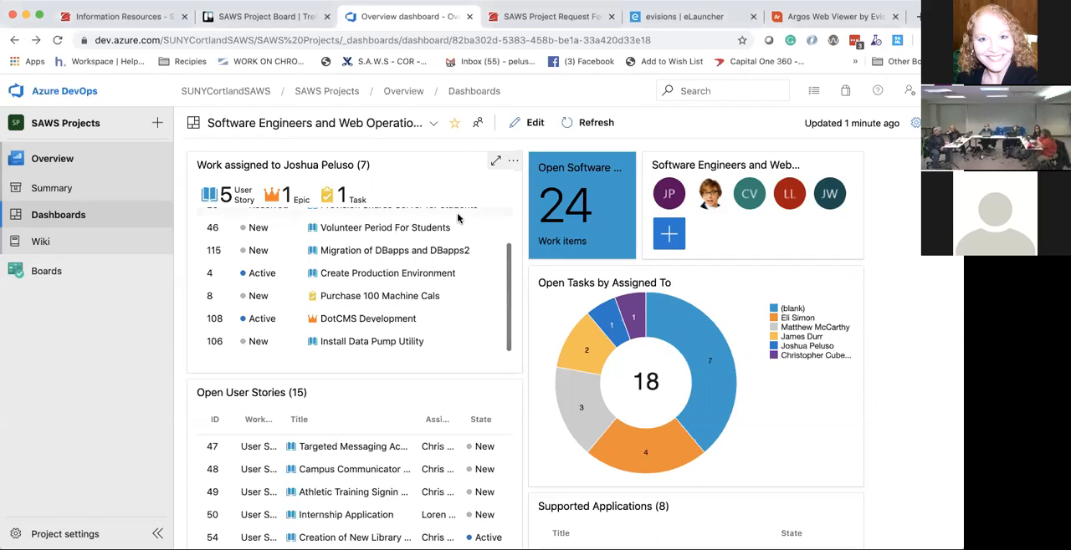
scroll(458, 218, up, 2)
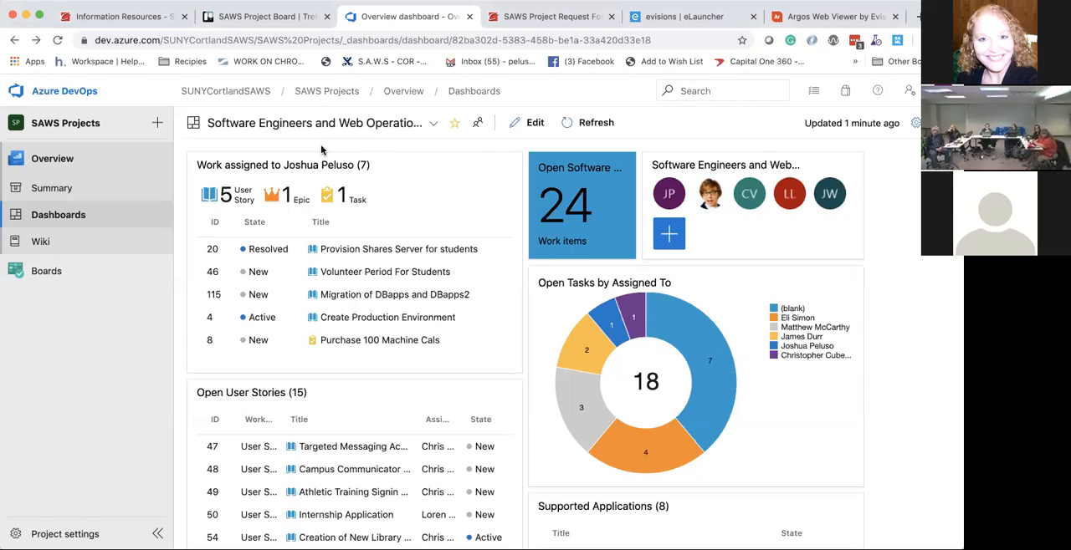
click(156, 125)
click(216, 123)
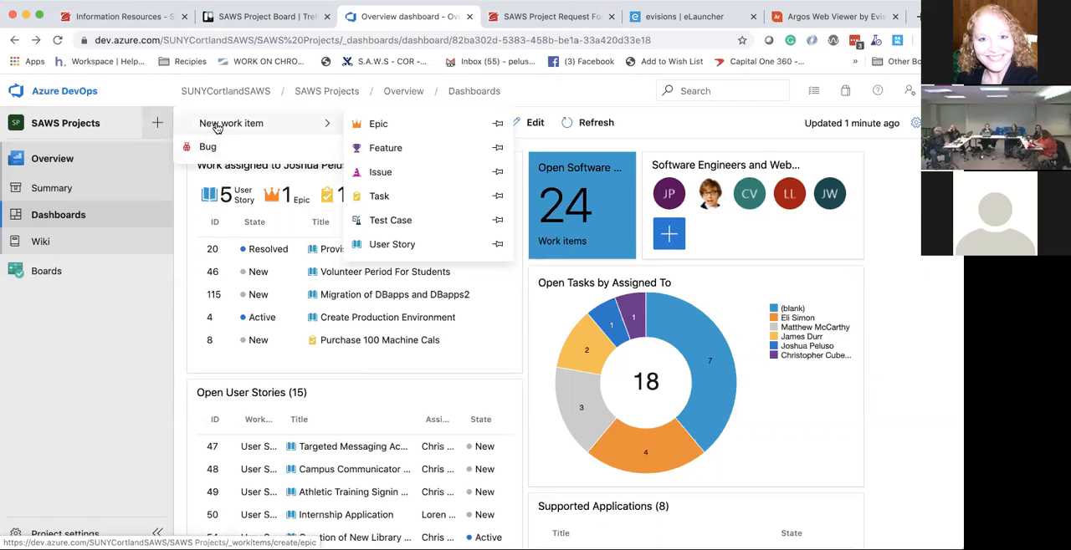
click(246, 92)
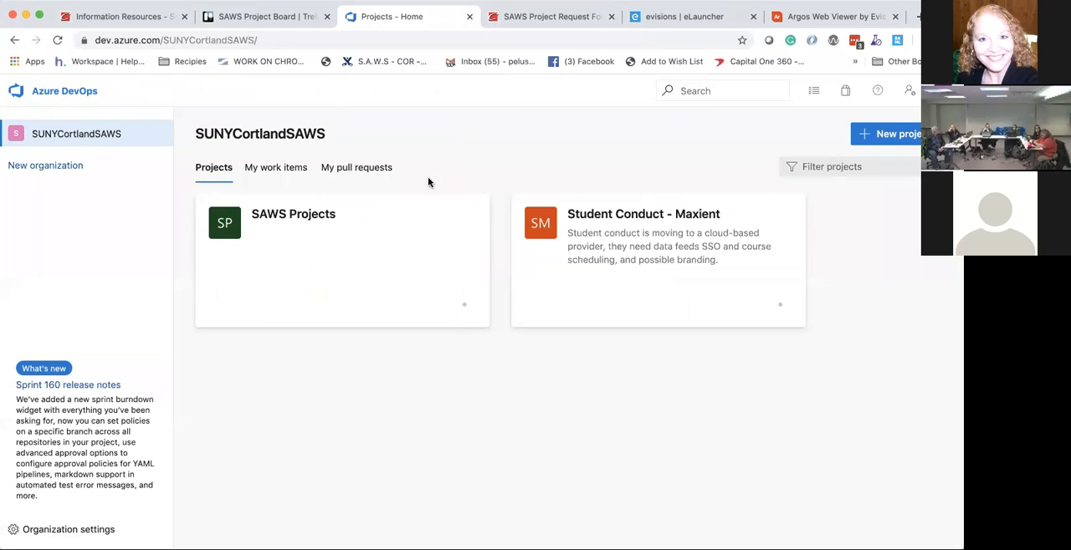
click(811, 34)
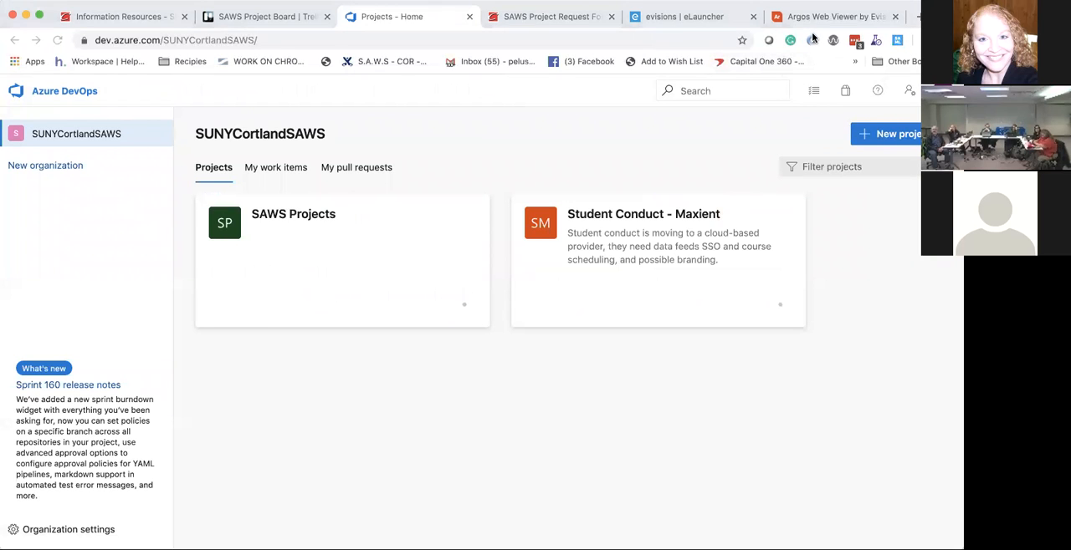
Step: Start a new project, view the work item process and version control choices in its advanced options, and cancel the creation
click(883, 140)
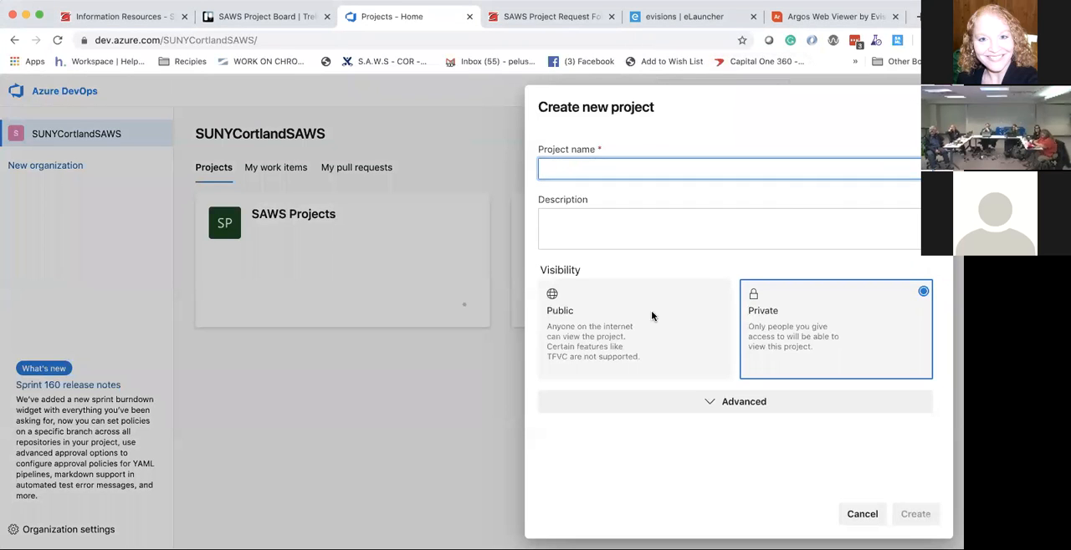
click(674, 399)
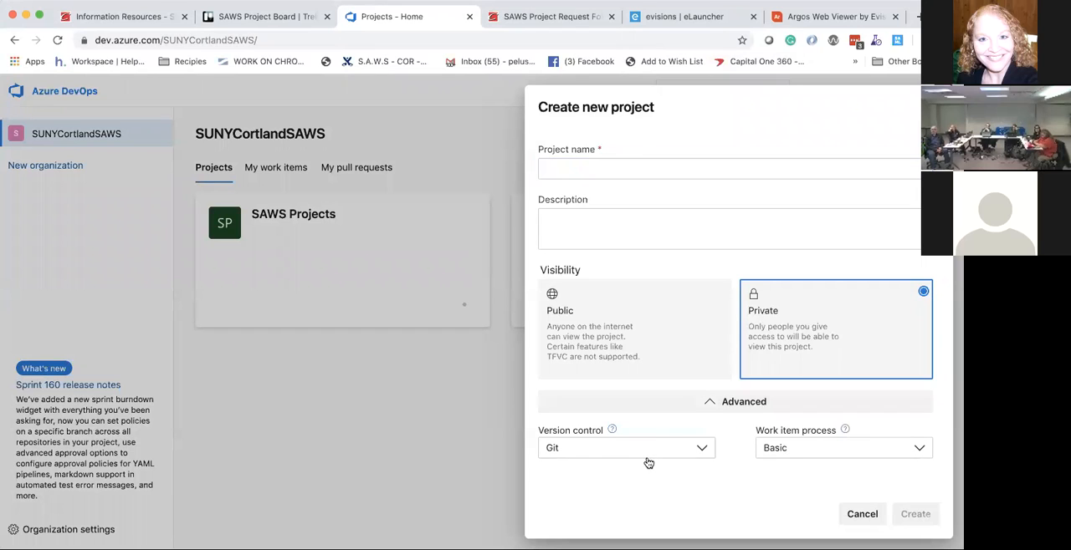
click(787, 450)
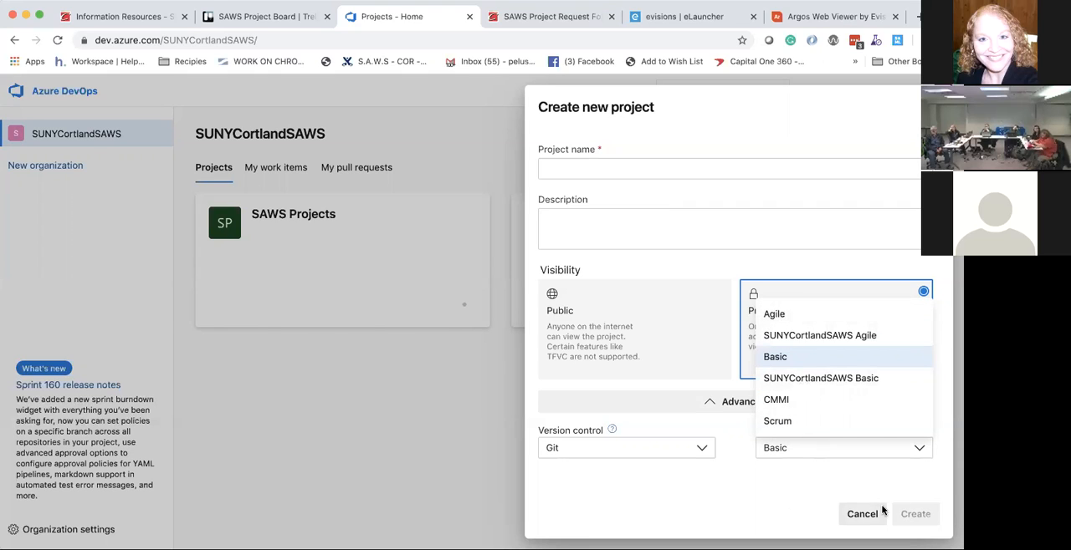
key(Escape)
click(700, 448)
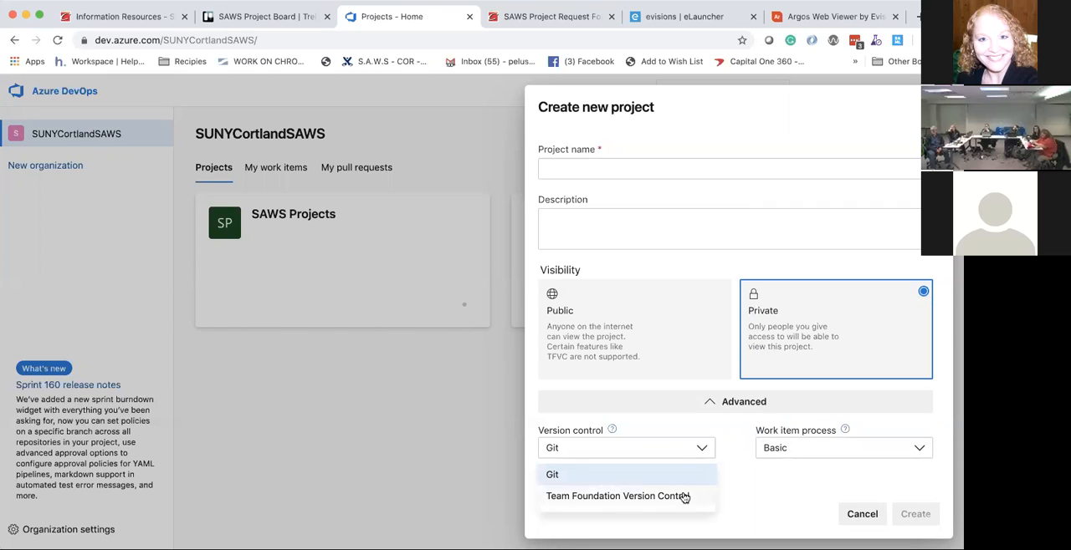
click(760, 493)
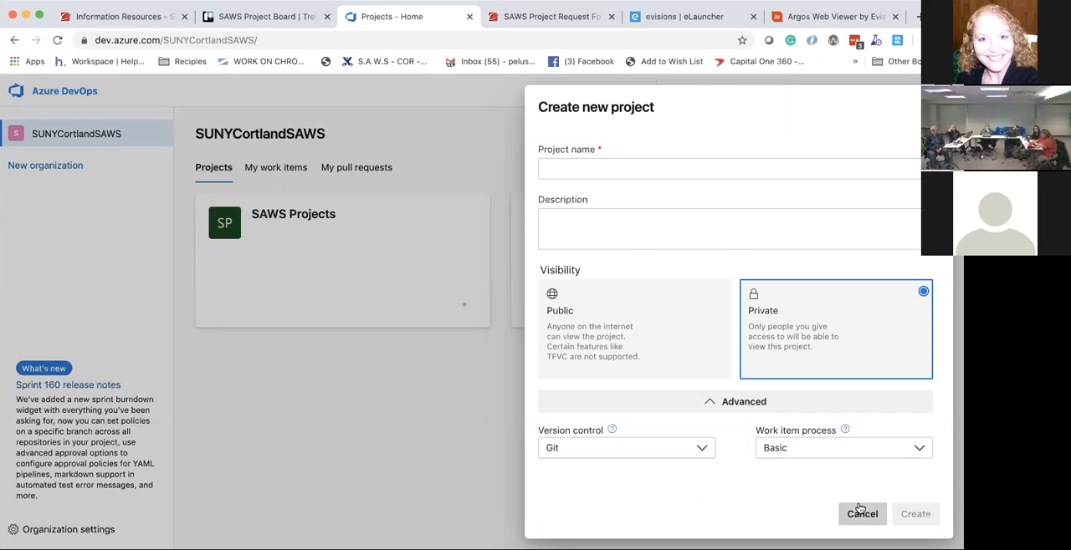
click(862, 512)
Step: Open the SAWS Projects dashboard, and look through the epics in the project's recently updated work items
click(444, 311)
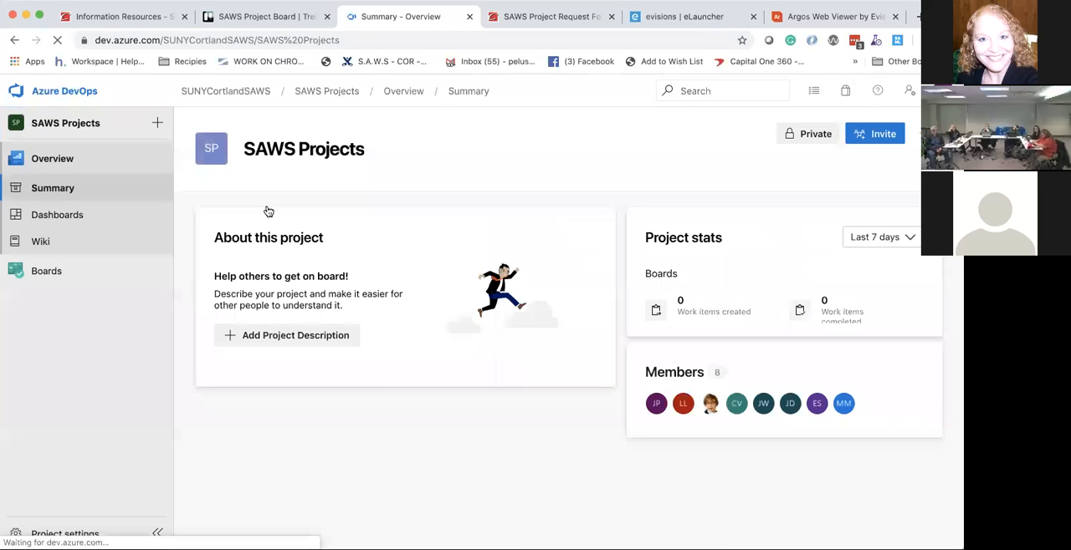
click(56, 215)
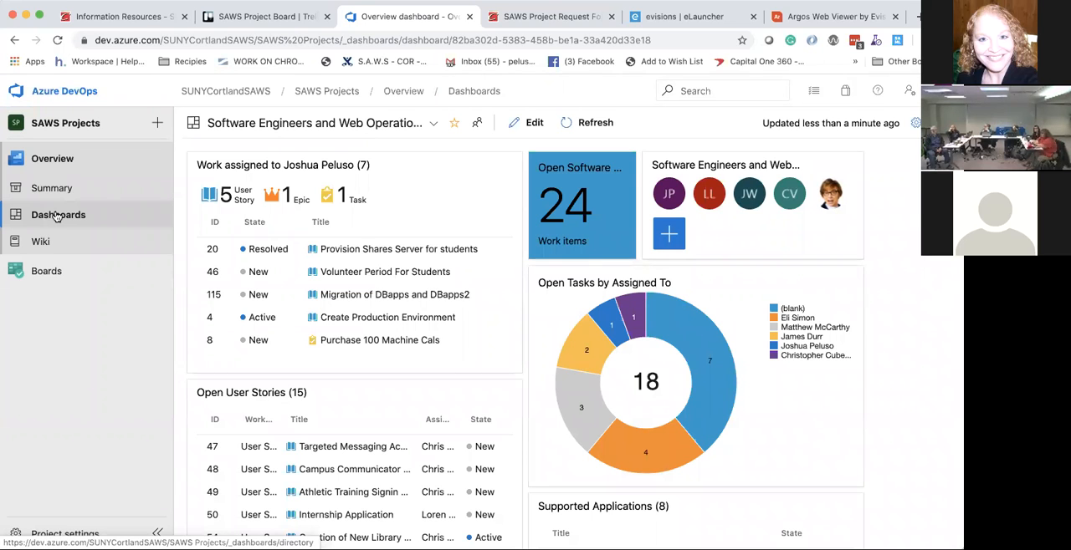
click(42, 271)
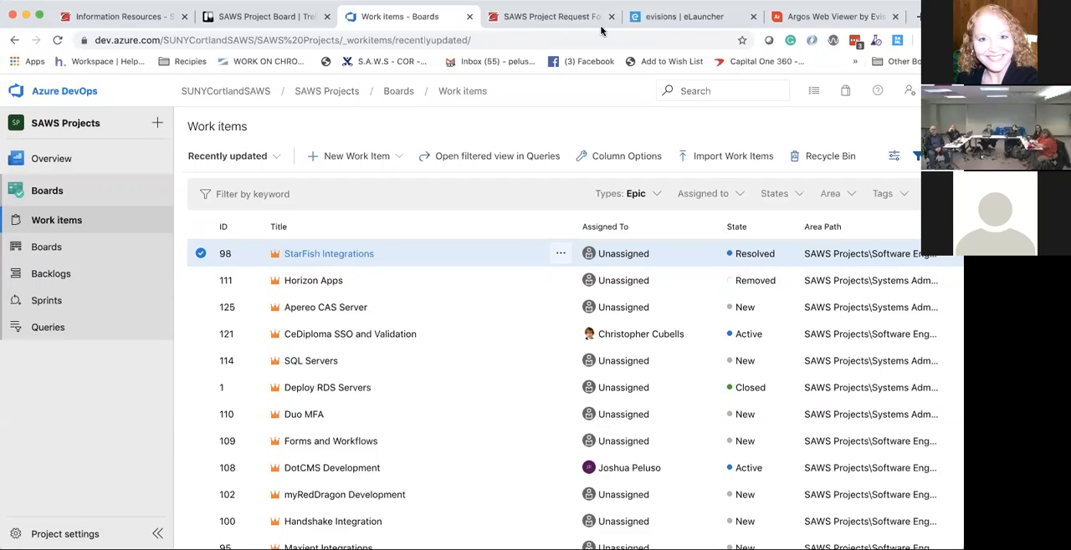
click(832, 34)
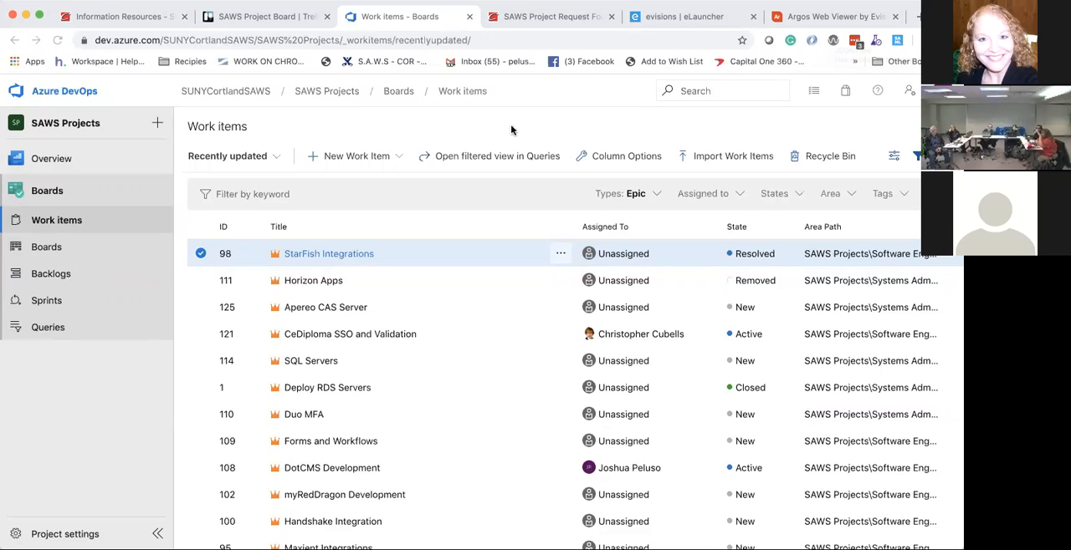
scroll(454, 270, down, 1)
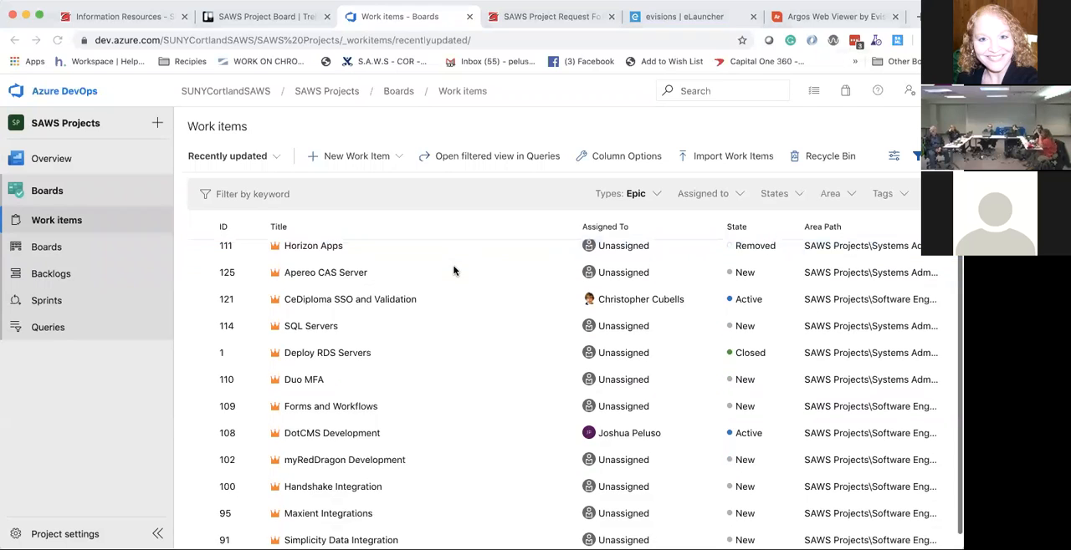
Step: Show the user stories board of the Software Engineers and Web Operations team
click(39, 247)
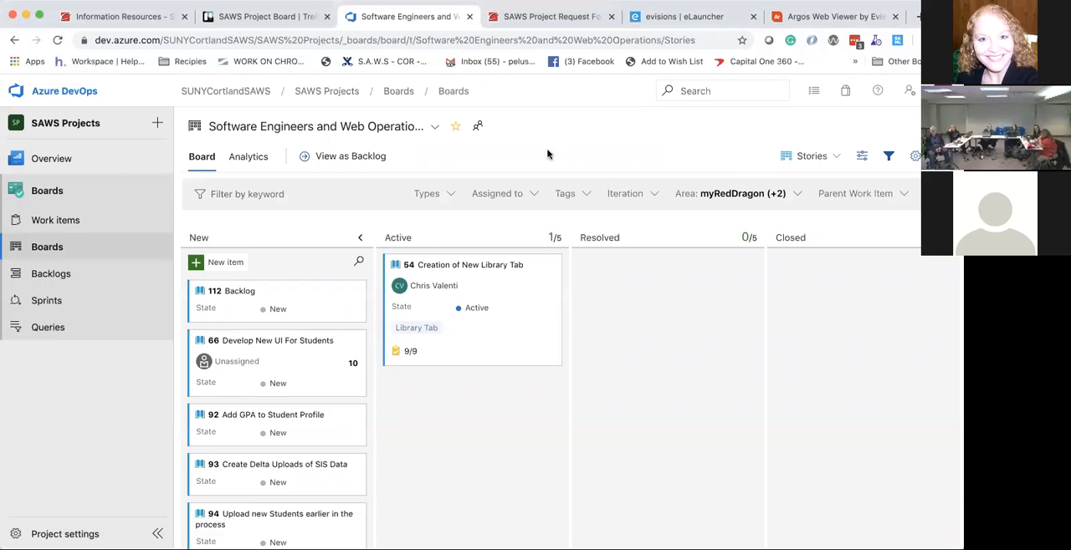
scroll(509, 335, left, 5)
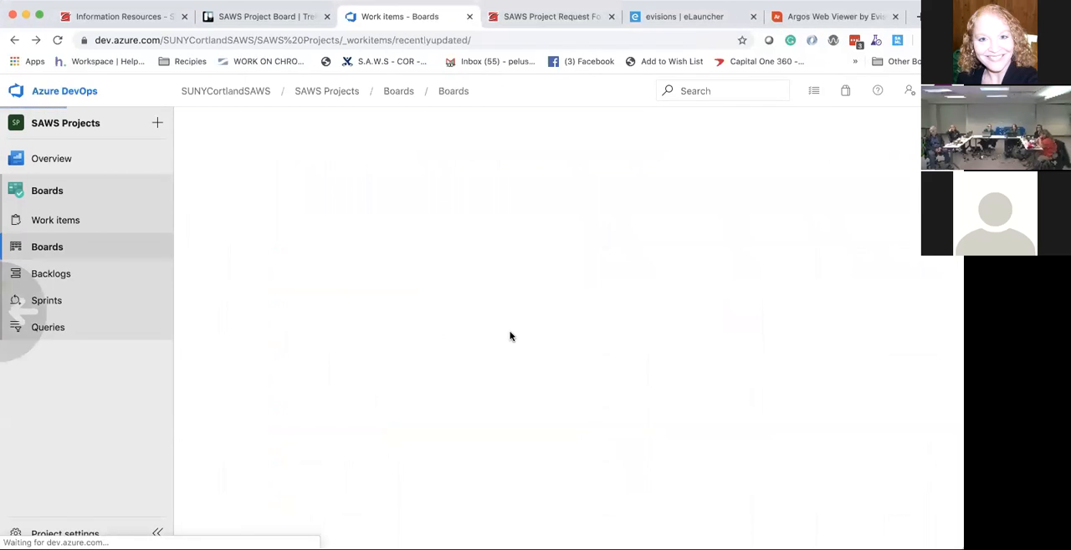
click(39, 247)
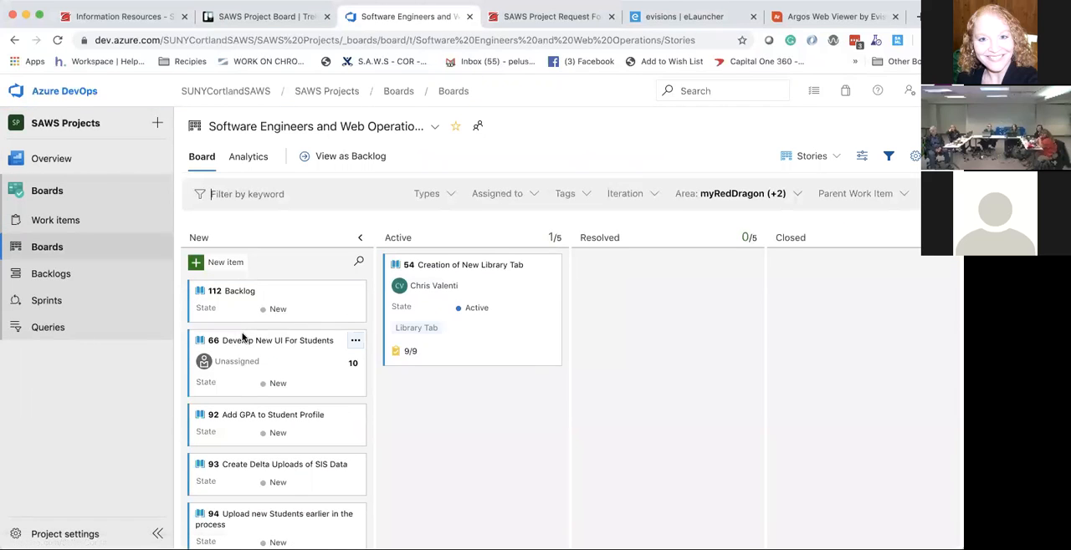